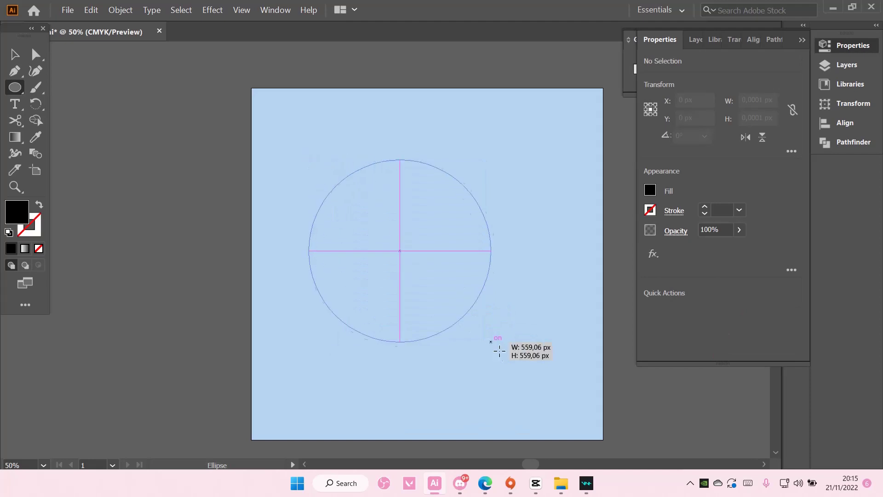
Swap the circle's fill and stroke to leave only a black outline, and enlarge it to about 656 px across.
left_click(38, 205)
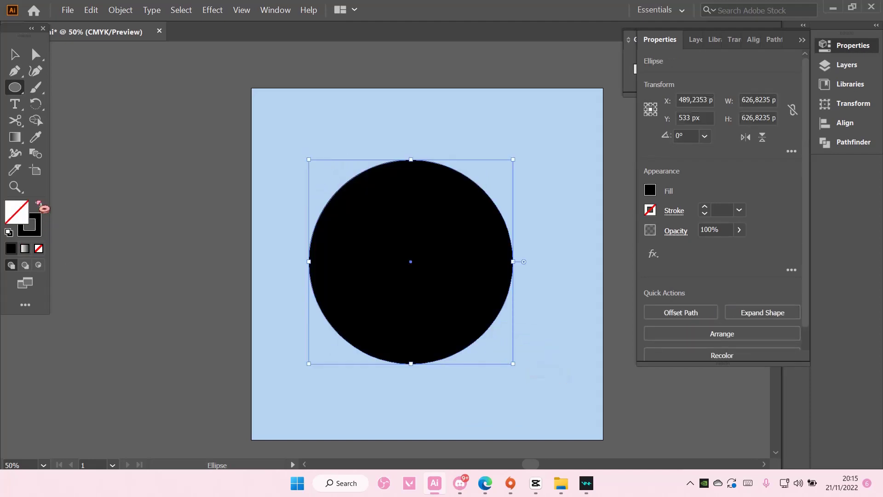
left_click(18, 54)
left_click_drag(514, 363, 522, 373)
left_click(545, 353)
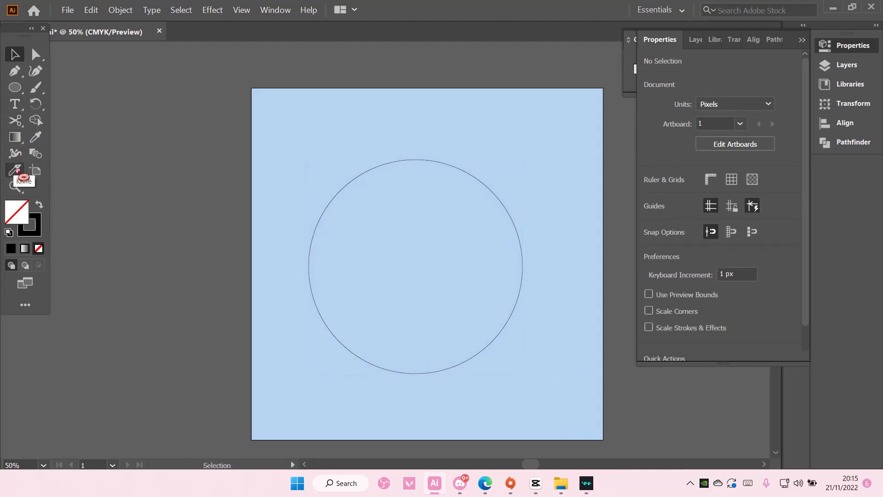
Cut the circle into upper and lower halves with an S-shaped Knife stroke across its middle, leaving nothing selected.
left_click(25, 304)
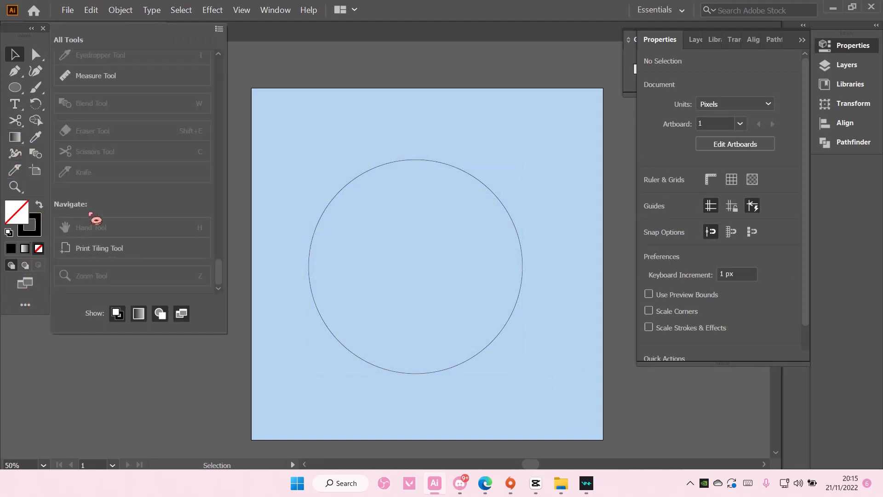
left_click(233, 215)
left_click(17, 171)
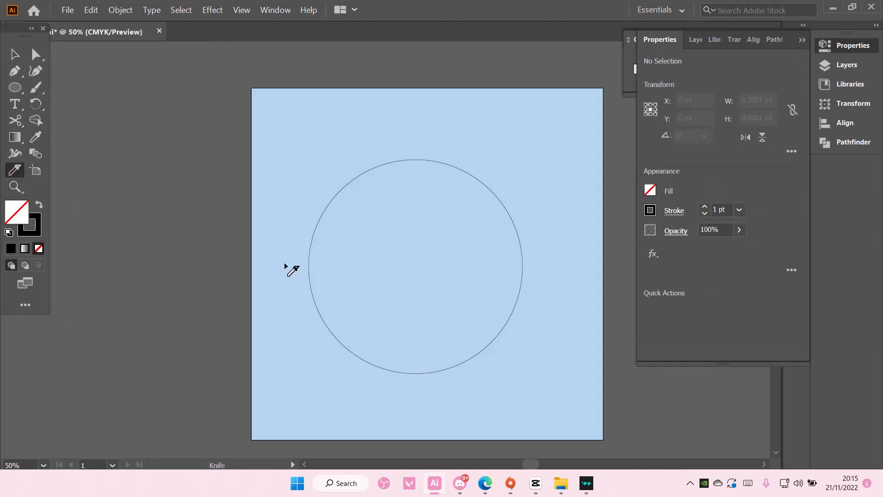
left_click_drag(526, 243, 527, 243)
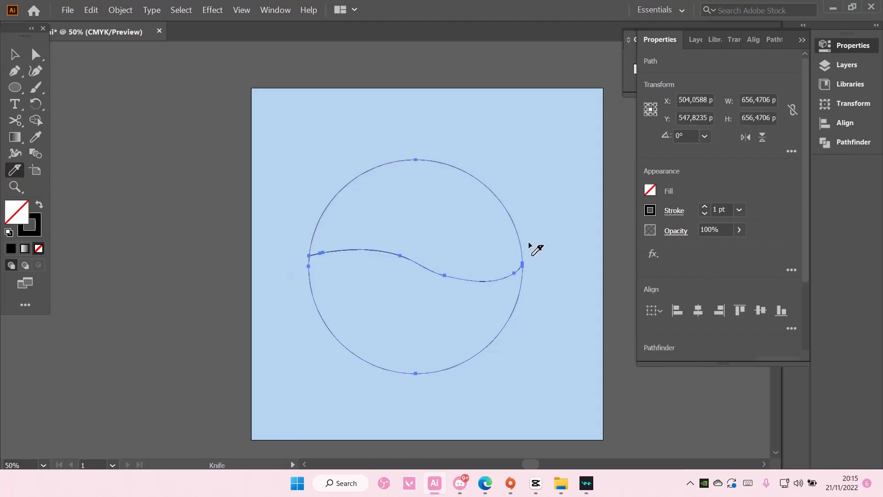
key("ctrl+z")
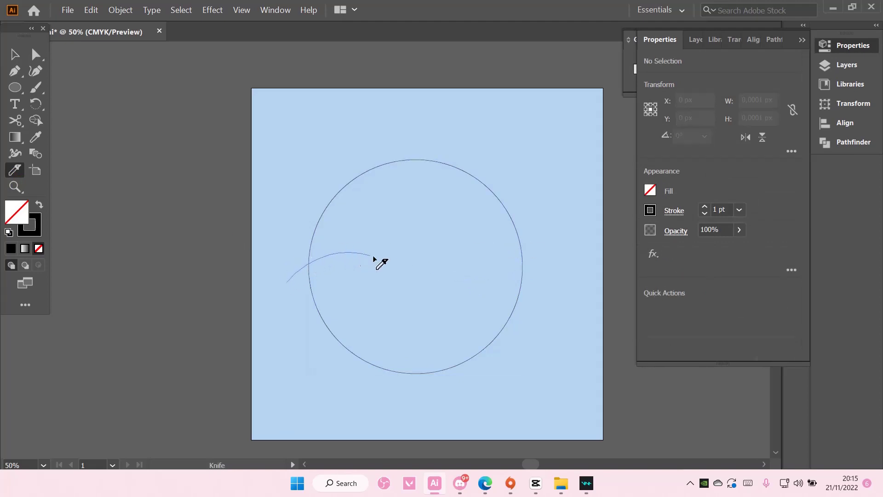
left_click_drag(531, 243, 534, 237)
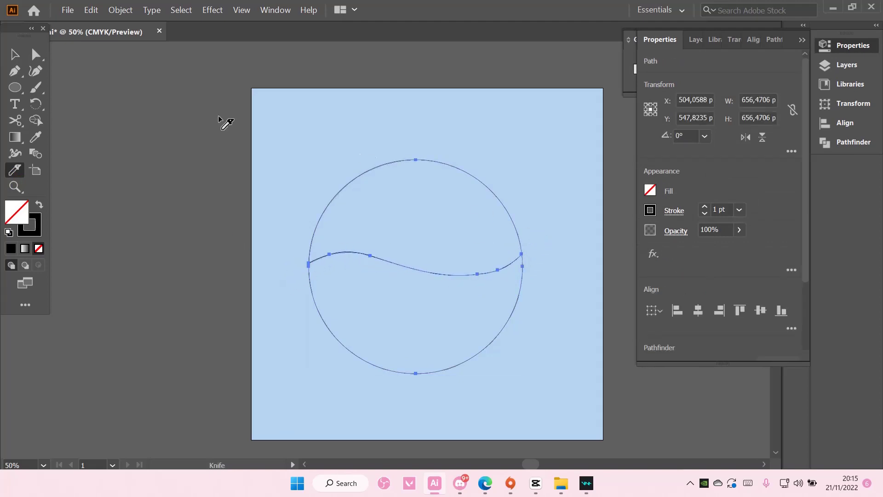
left_click(19, 56)
left_click(169, 160)
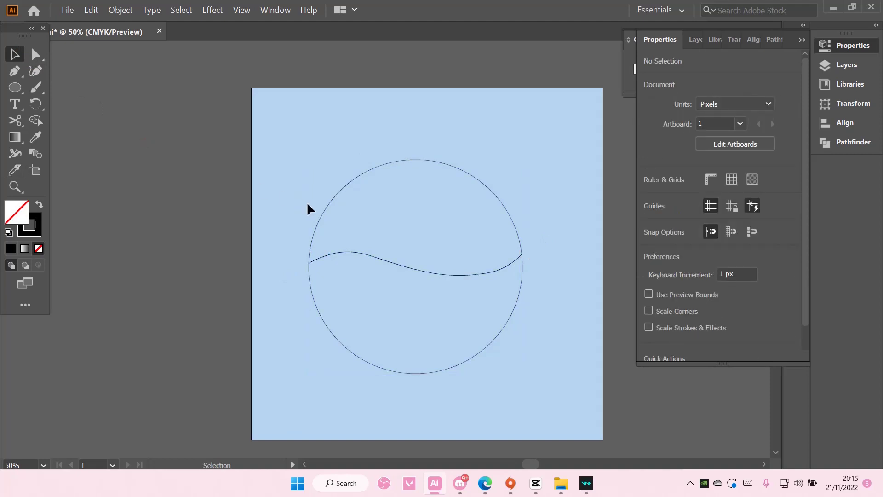
left_click_drag(320, 215, 320, 211)
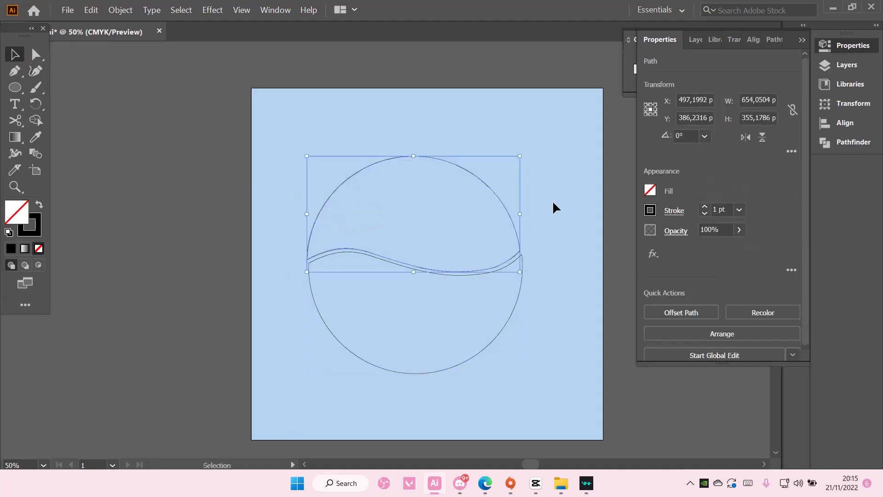
key("ctrl+z")
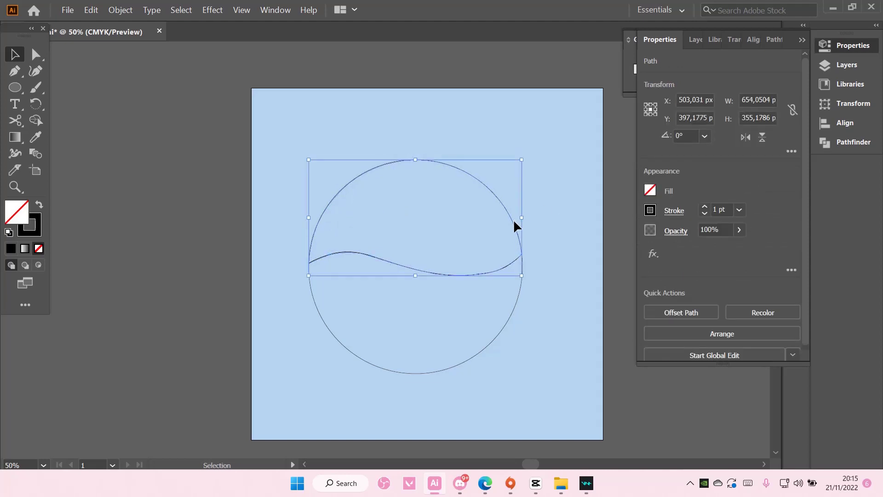
left_click_drag(513, 220, 515, 215)
left_click(535, 217)
key("ctrl+z")
Add an area text reading HAPPY inside the upper half of the circle.
left_click(15, 103)
left_click_drag(354, 190, 505, 254)
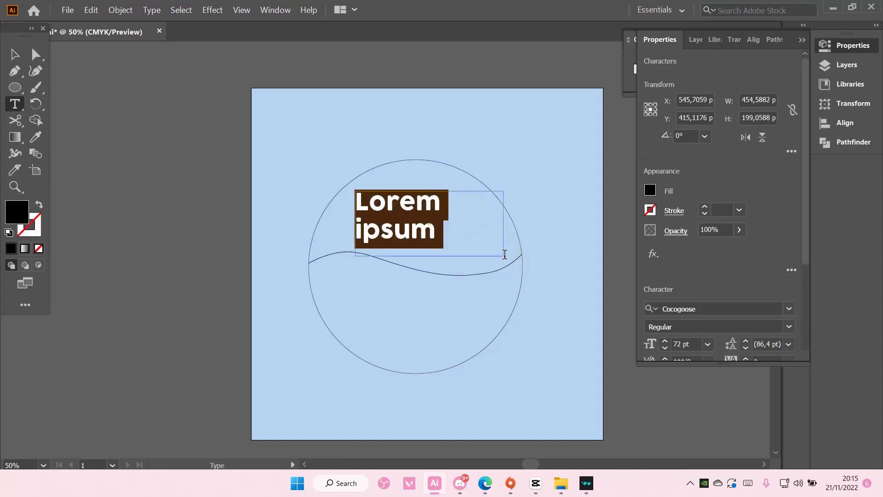
type("HAPPY")
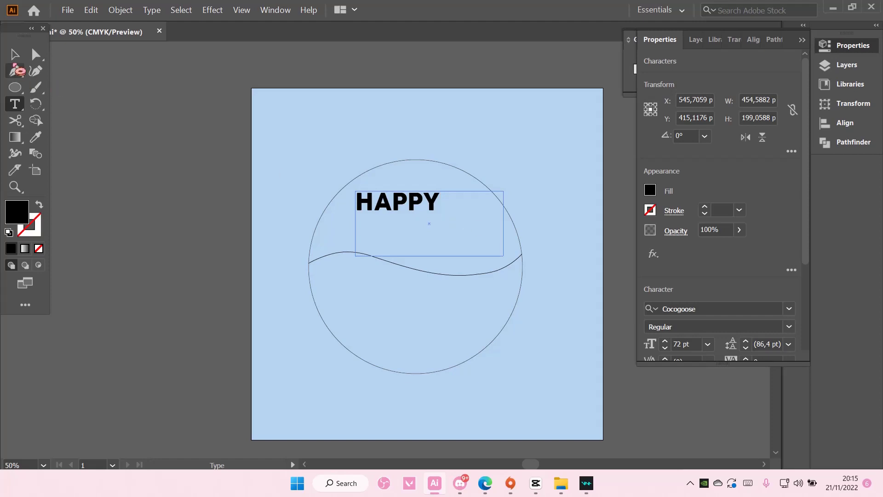
key("Escape")
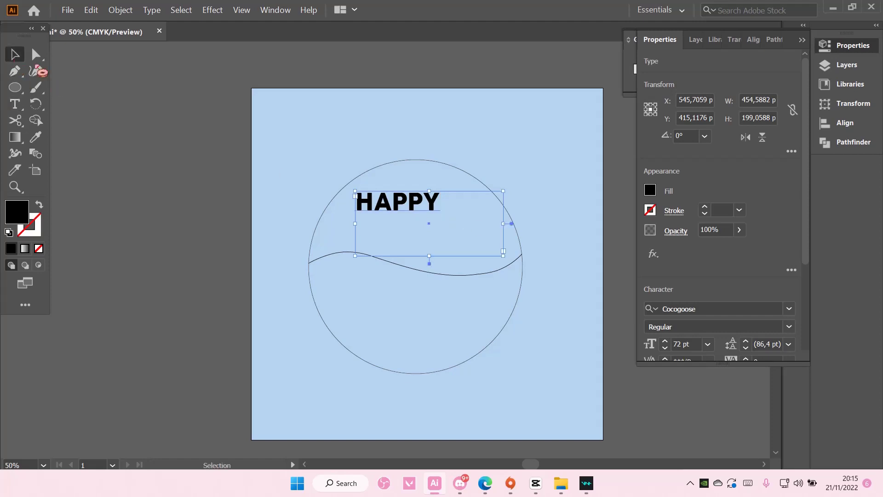
Duplicate the HAPPY text into the lower half of the circle and change the copy to DAYS.
key("ctrl+c")
key("ctrl+v")
left_click_drag(386, 251, 339, 312)
double_click(429, 322)
type("DAYS")
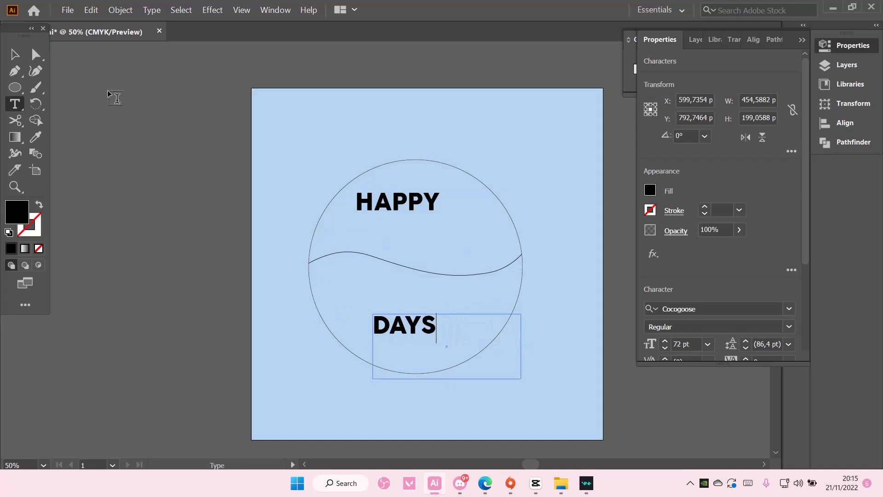
left_click(15, 58)
left_click(123, 129)
Send both the HAPPY and DAYS texts to the back, behind the circle halves.
left_click(380, 203)
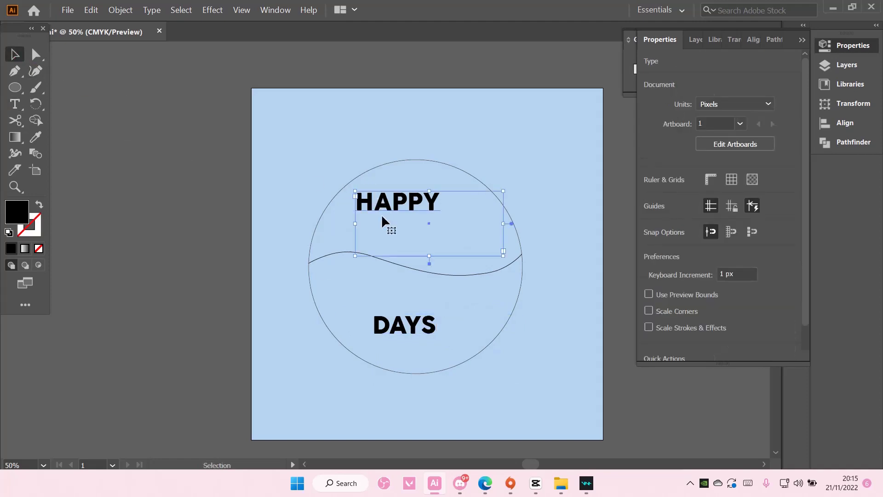
left_click(394, 332, "shift")
right_click(396, 333)
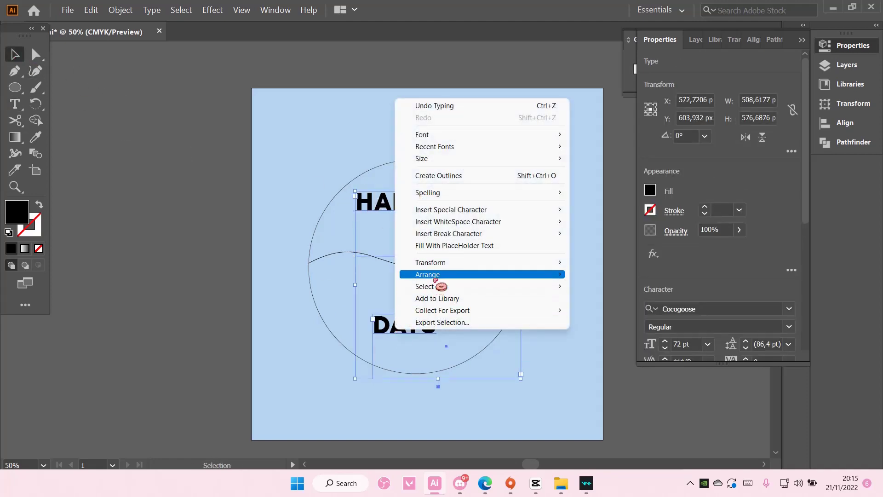
mouse_move(439, 275)
left_click(619, 311)
left_click(539, 214)
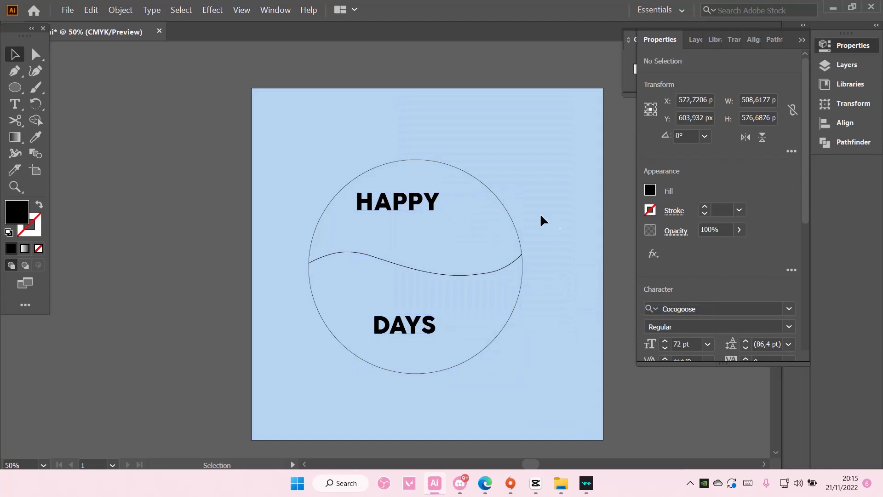
left_click(399, 196)
left_click_drag(320, 131, 387, 212)
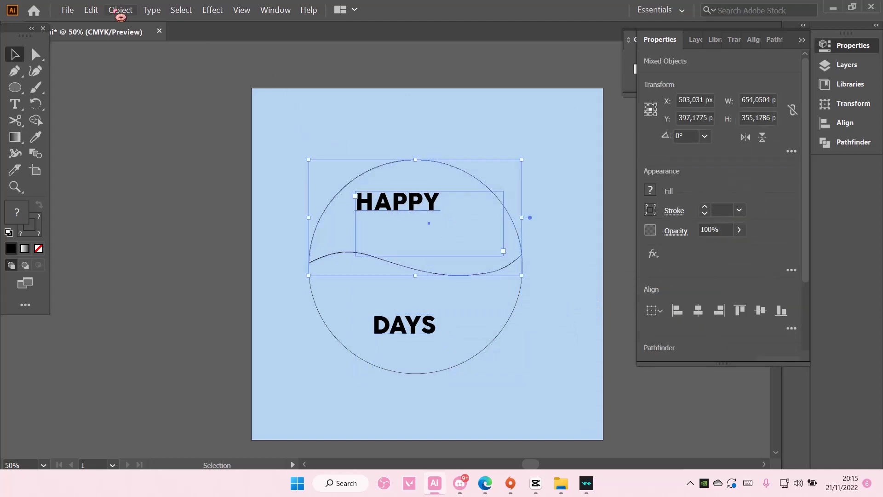
left_click(120, 10)
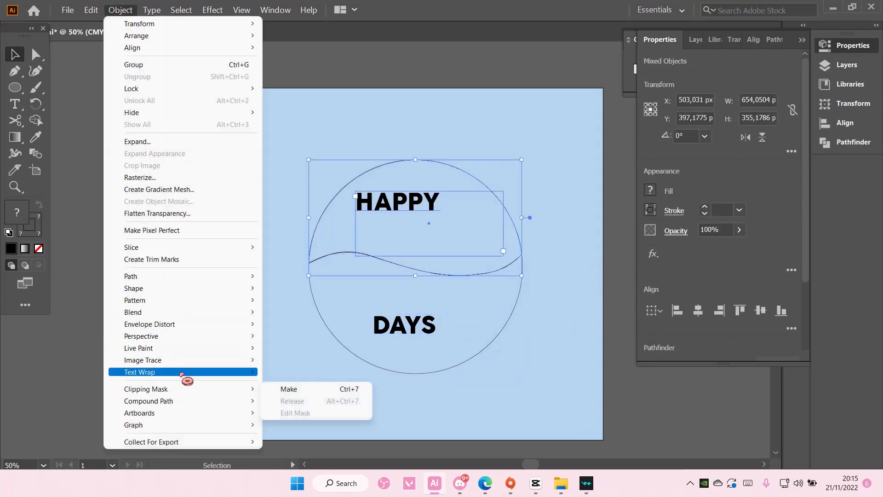
mouse_move(178, 324)
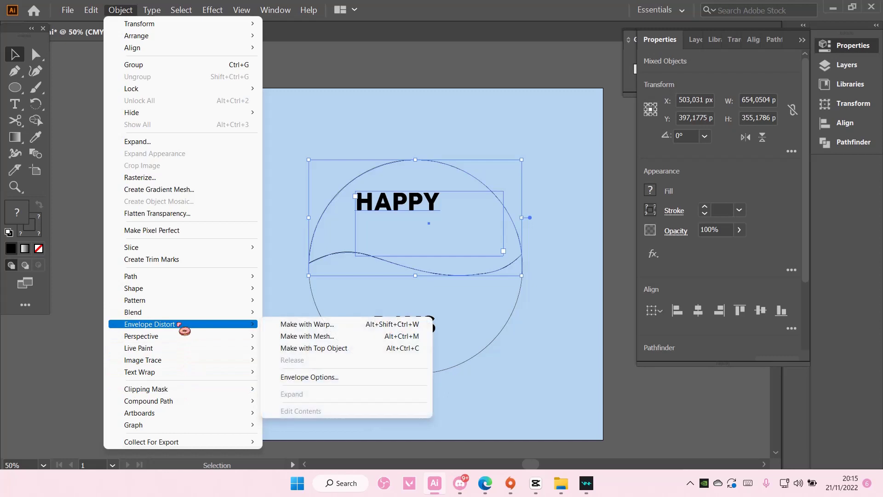
left_click(318, 348)
left_click(248, 300)
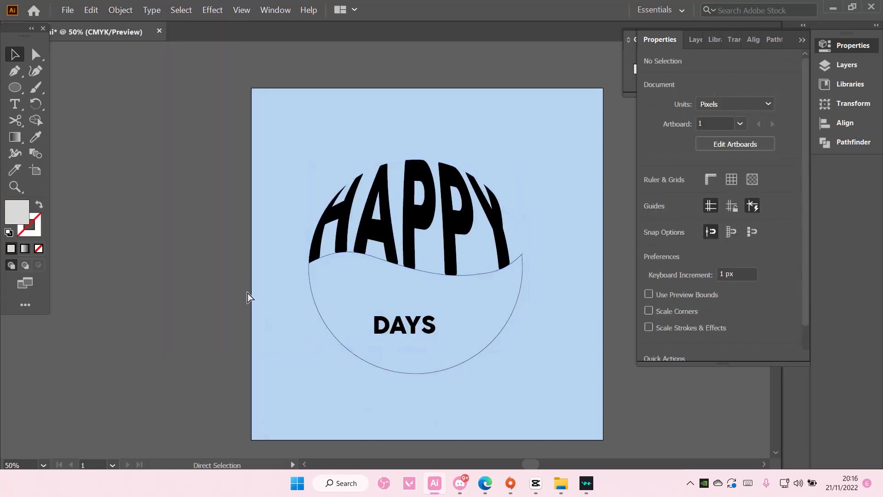
key("ctrl+z")
Warp the HAPPY text into the upper half shape using Envelope Distort with Make with Top Object.
left_click(351, 155)
left_click(391, 201)
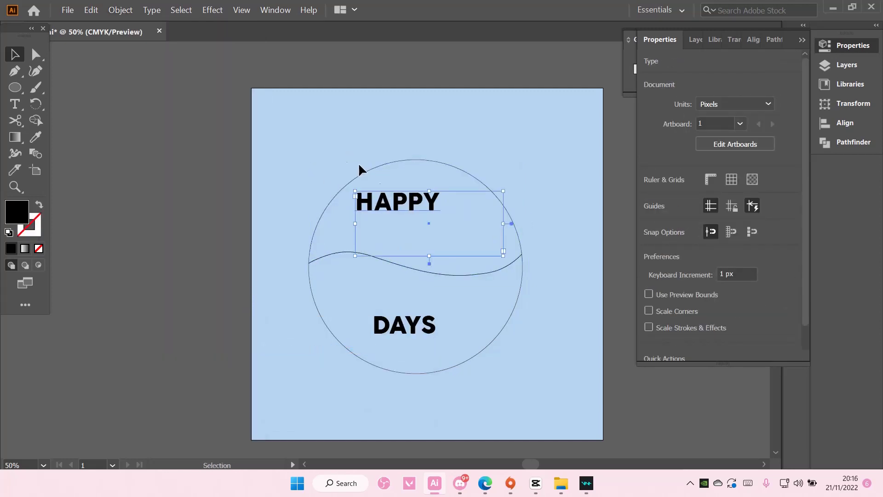
left_click_drag(345, 149, 378, 173)
right_click(393, 199)
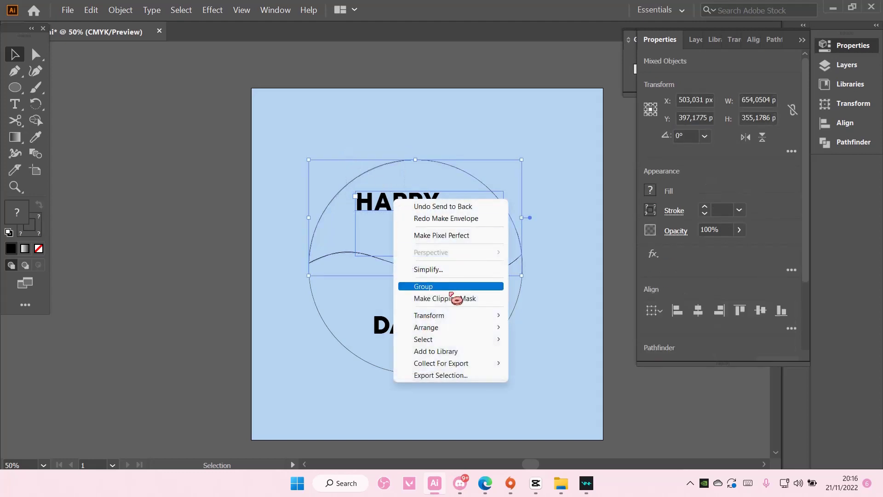
left_click(120, 9)
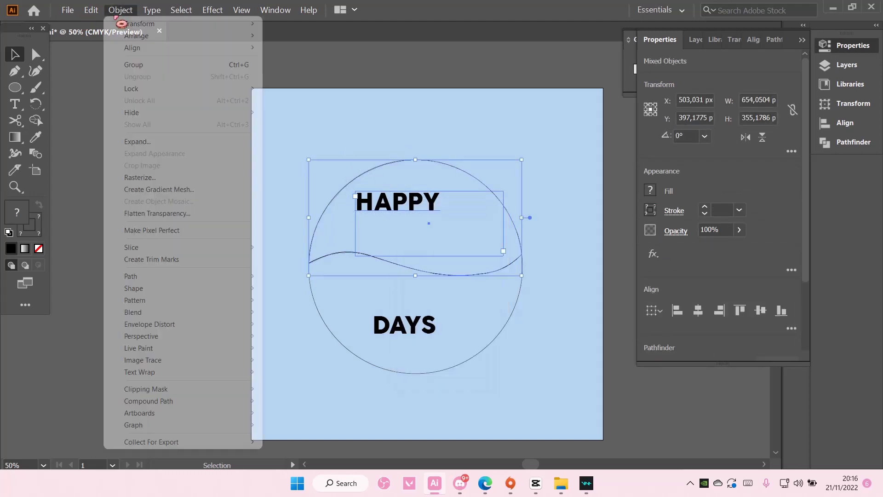
mouse_move(198, 324)
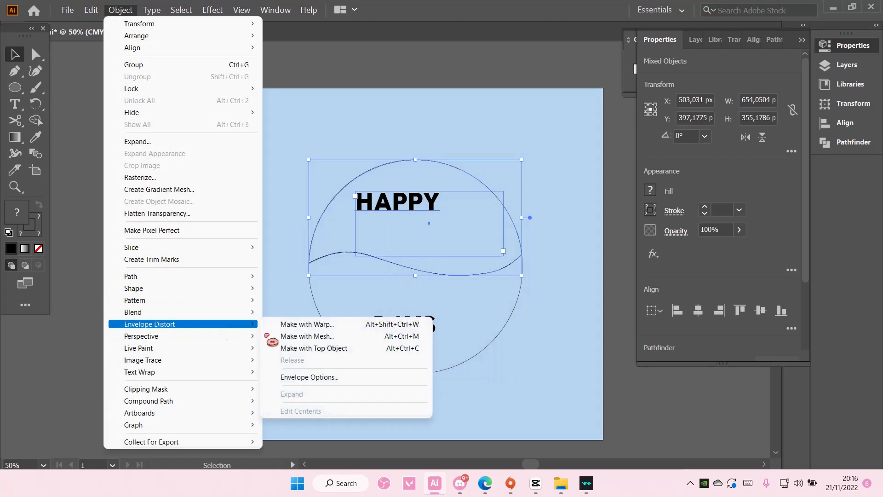
left_click(344, 350)
Warp the DAYS text into the lower half shape using Envelope Distort with Make with Top Object.
left_click_drag(462, 397, 376, 331)
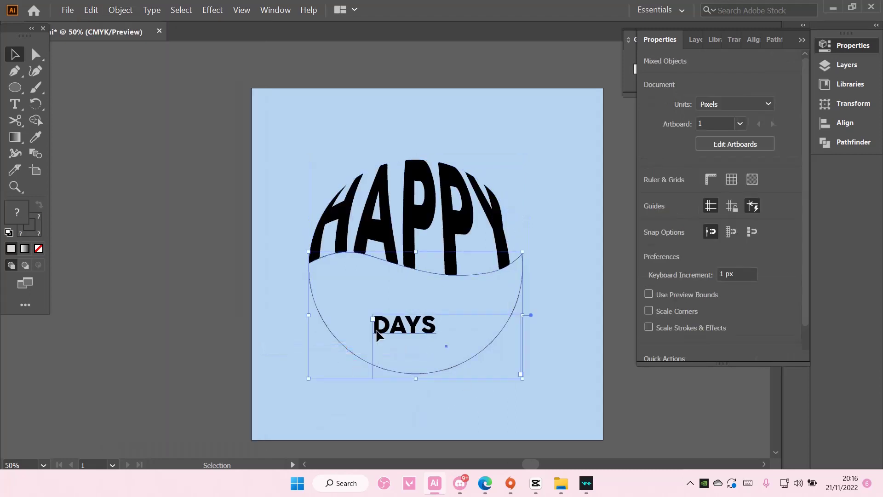
left_click(120, 10)
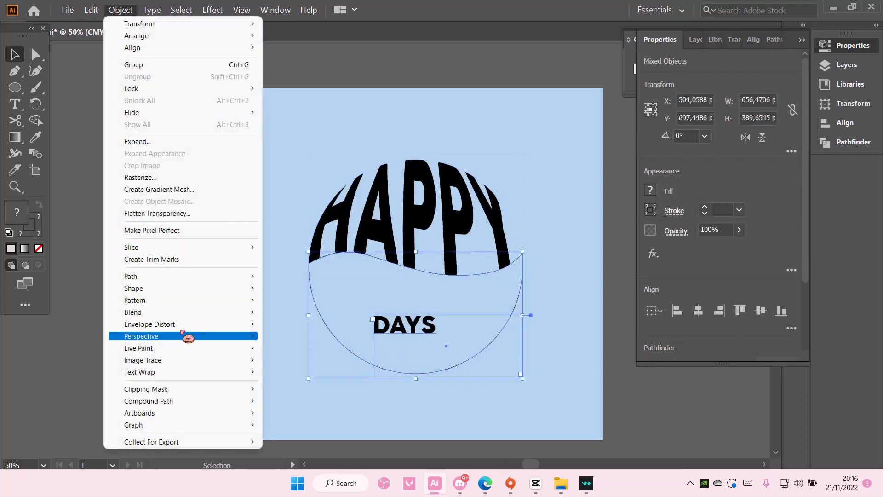
mouse_move(187, 325)
left_click(305, 349)
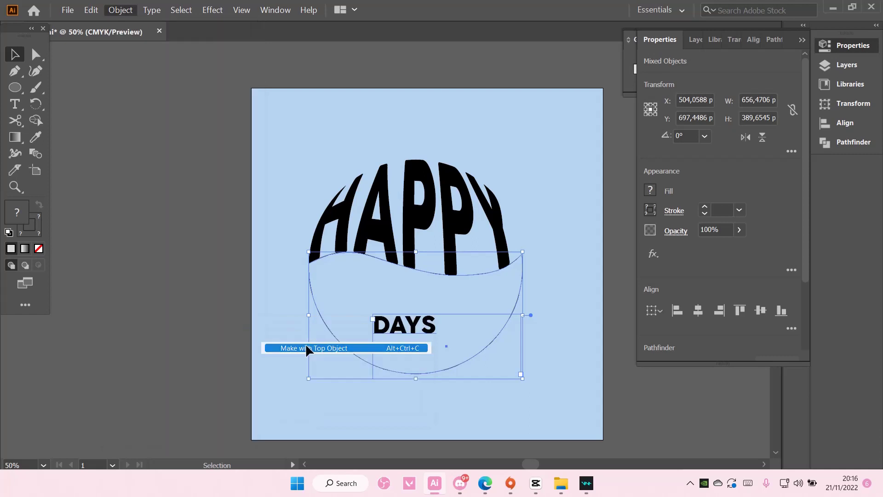
left_click(245, 311)
Move the warped HAPPY slightly upward to open a gap above DAYS, and group the two words.
left_click_drag(444, 238, 445, 232)
left_click(556, 240)
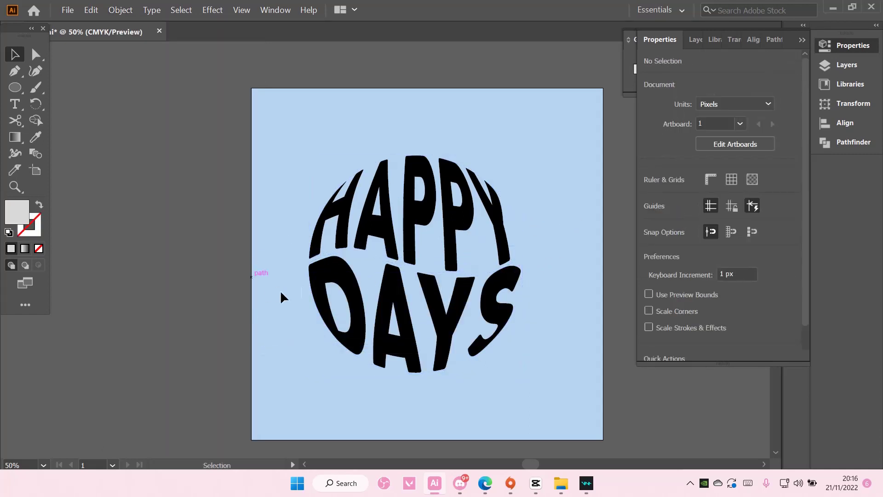
left_click_drag(289, 127, 515, 355)
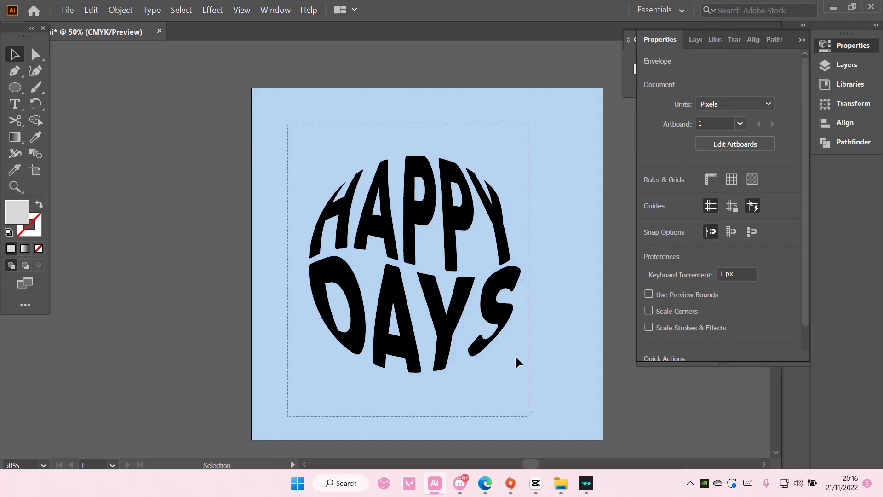
right_click(498, 307)
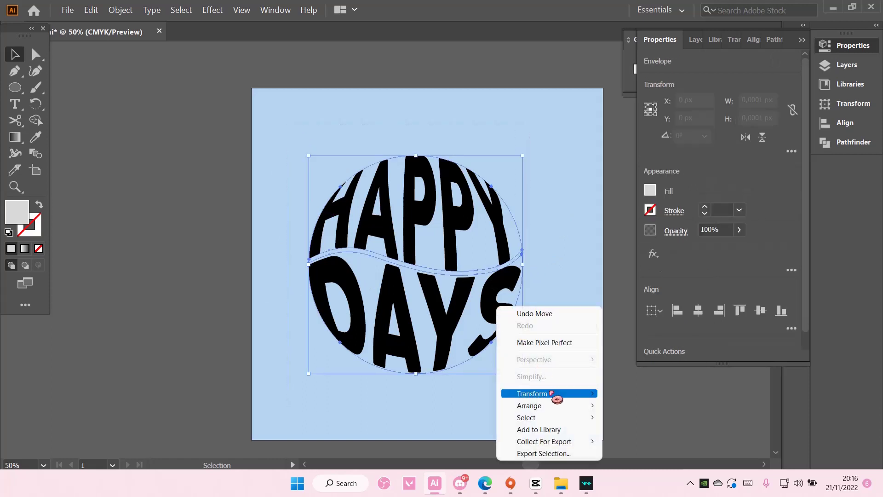
mouse_move(556, 396)
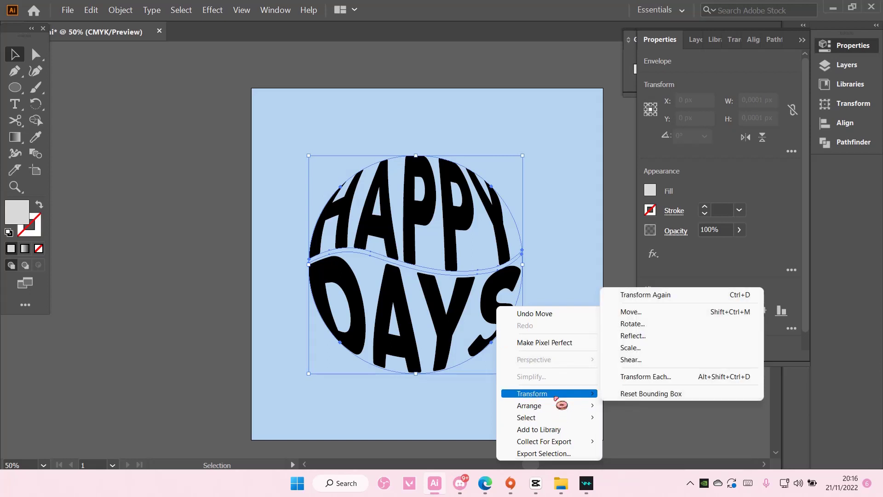
left_click(121, 10)
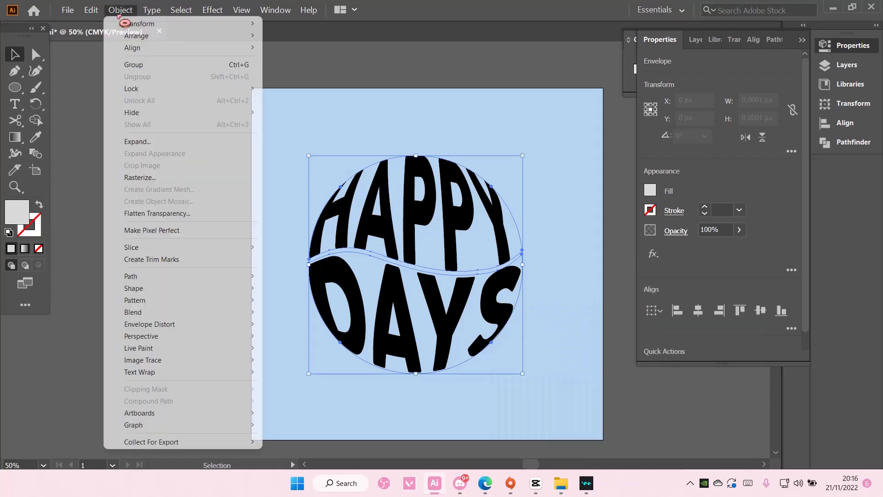
left_click(140, 64)
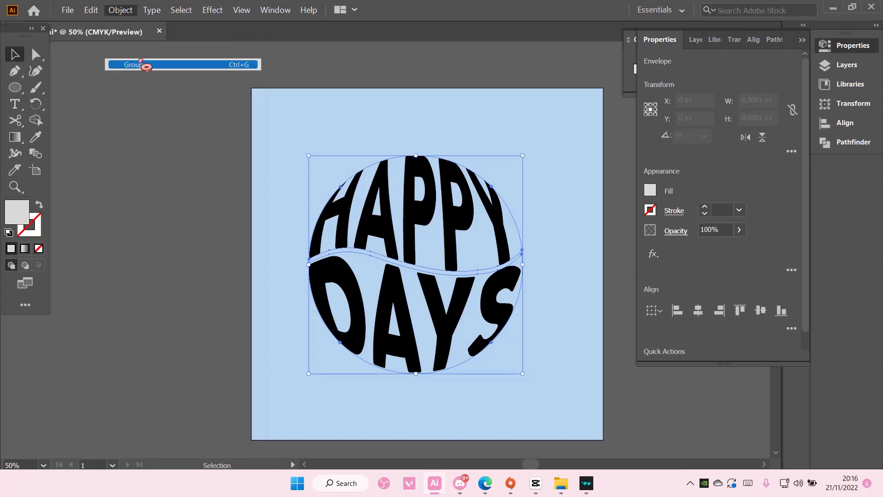
left_click(270, 115)
left_click(386, 214)
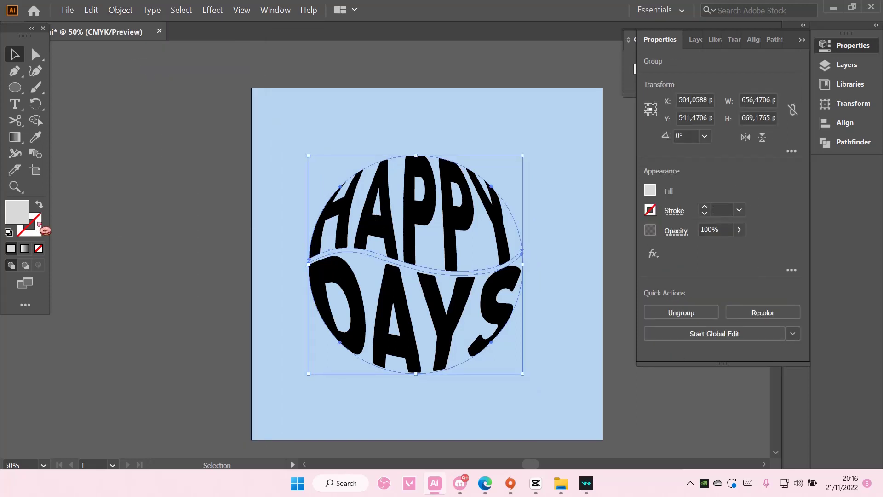
double_click(17, 212)
left_click(252, 240)
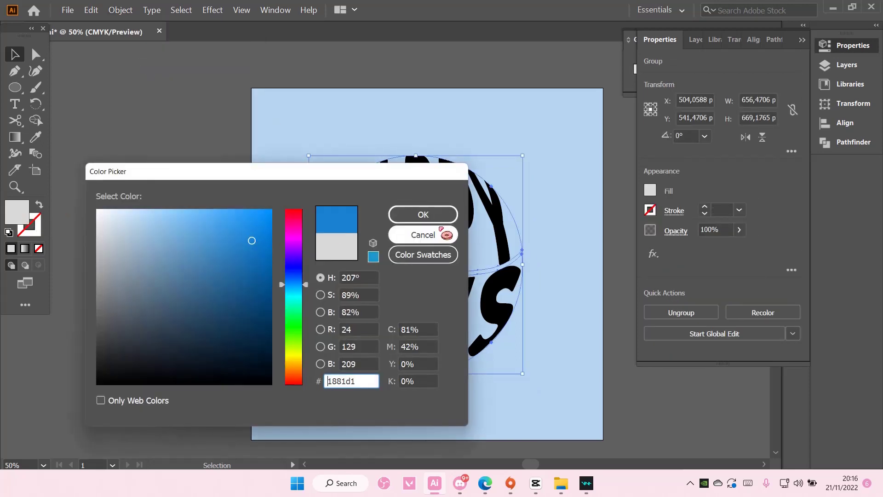
left_click(440, 231)
Expand the object and fill of the grouped HAPPY DAYS warp into editable shapes.
left_click(121, 10)
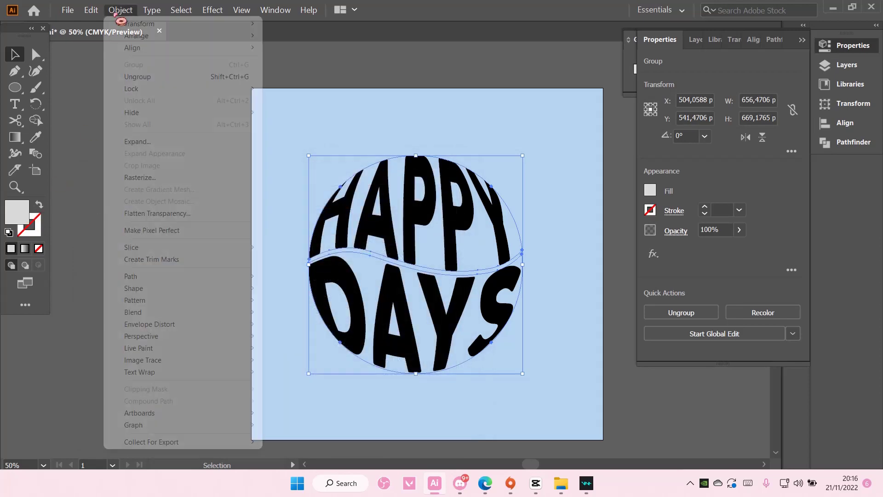
right_click(369, 211)
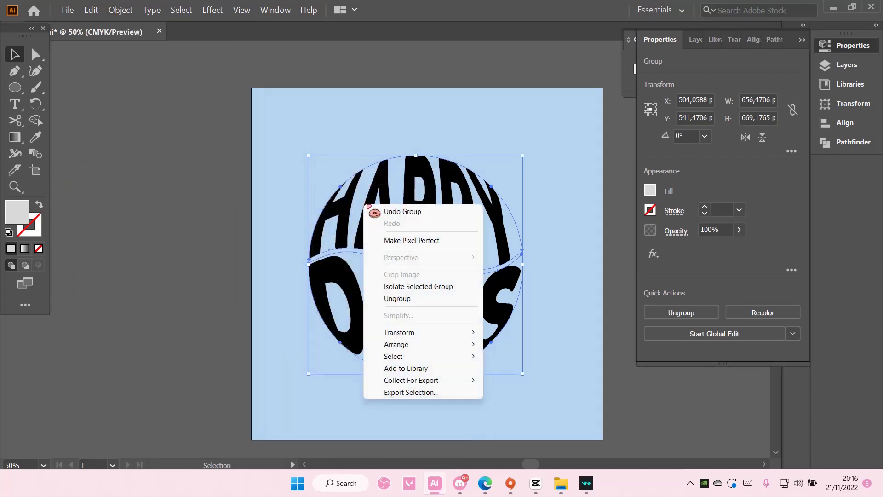
left_click(124, 13)
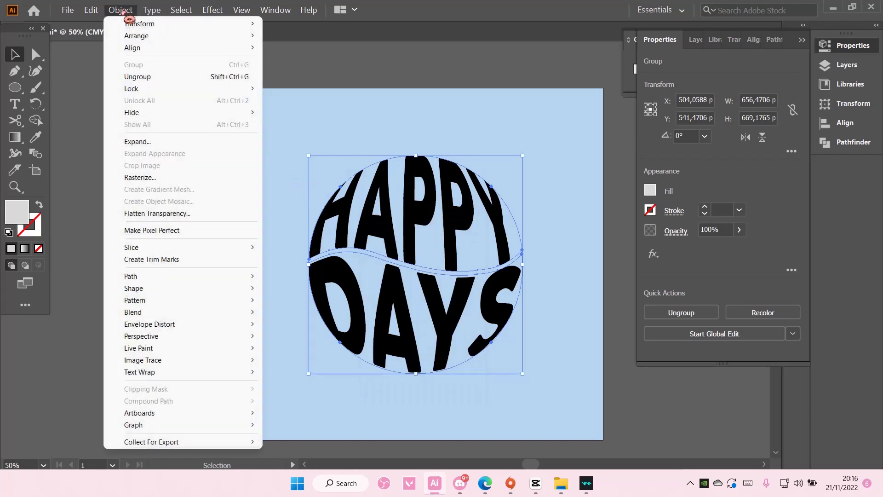
mouse_move(173, 25)
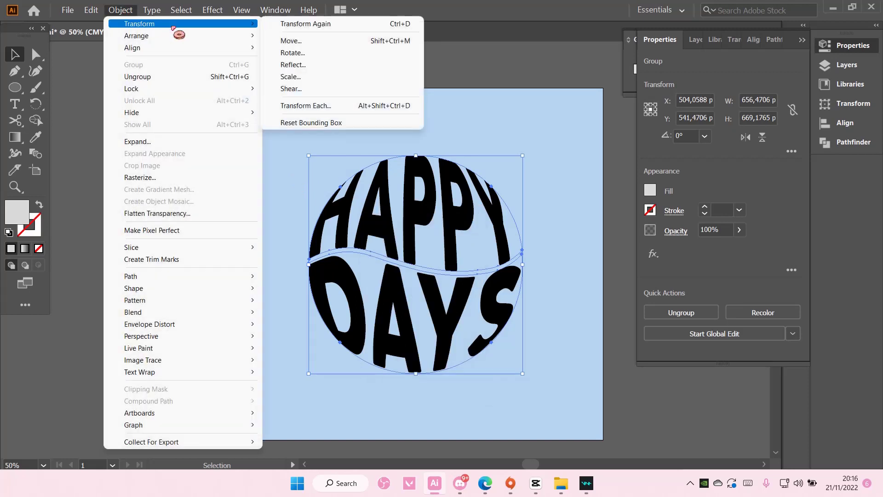
left_click(173, 143)
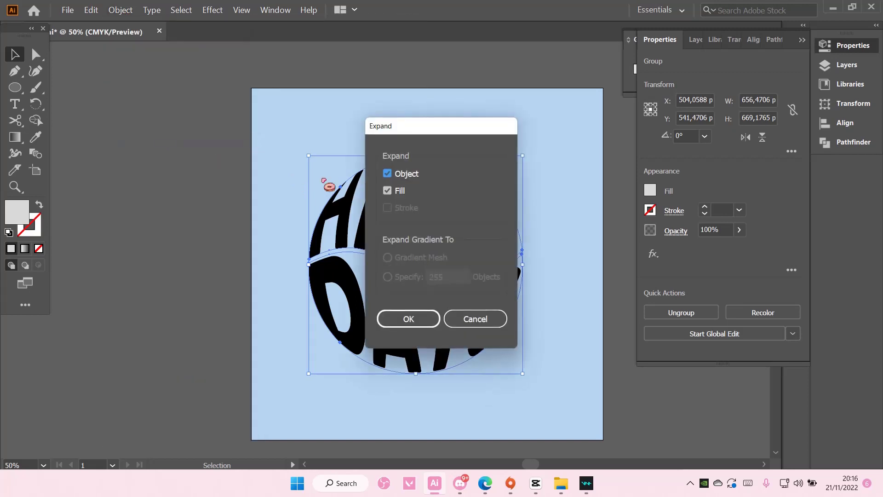
left_click(418, 317)
right_click(384, 216)
left_click(261, 185)
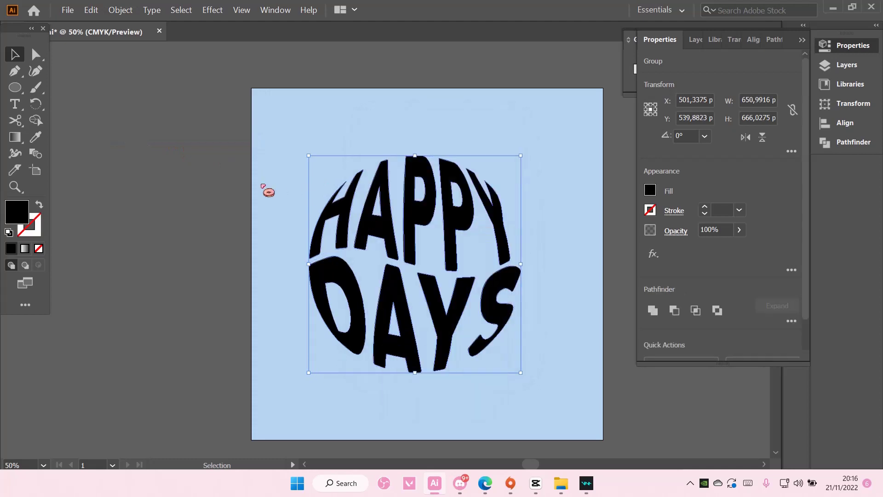
Change the fill of the expanded HAPPY DAYS lettering to dark blue.
left_click(411, 225)
double_click(20, 217)
left_click_drag(294, 294, 287, 267)
left_click(418, 219)
key("ctrl")
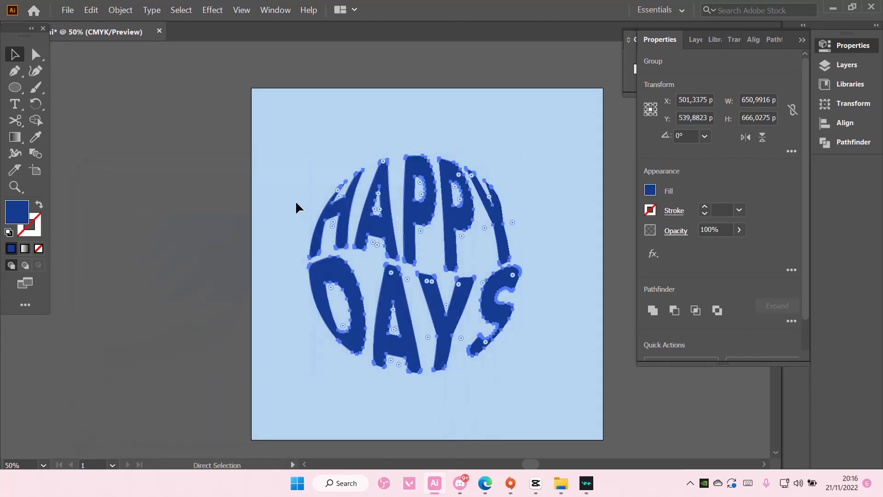
Paste a copy of the blue lettering and place it overlapping the original, offset toward its lower left.
left_click_drag(407, 232, 292, 282)
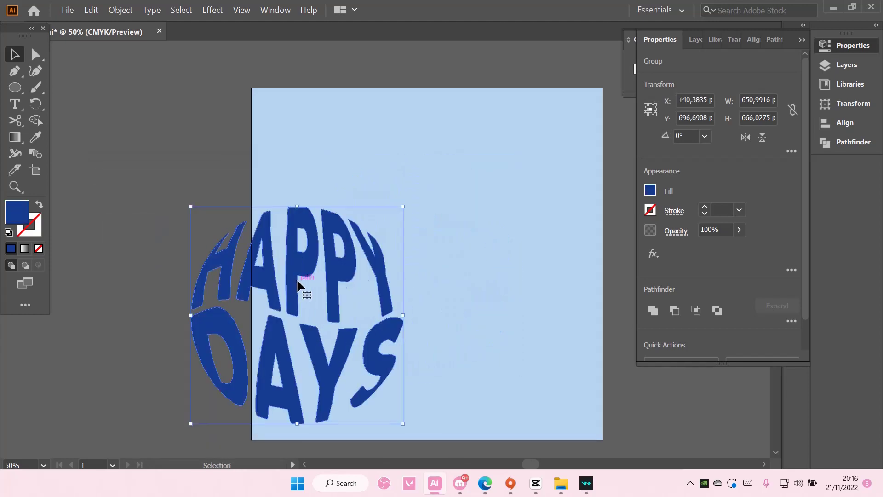
key("ctrl+z")
key("ctrl+c")
key("ctrl+v")
left_click(352, 241)
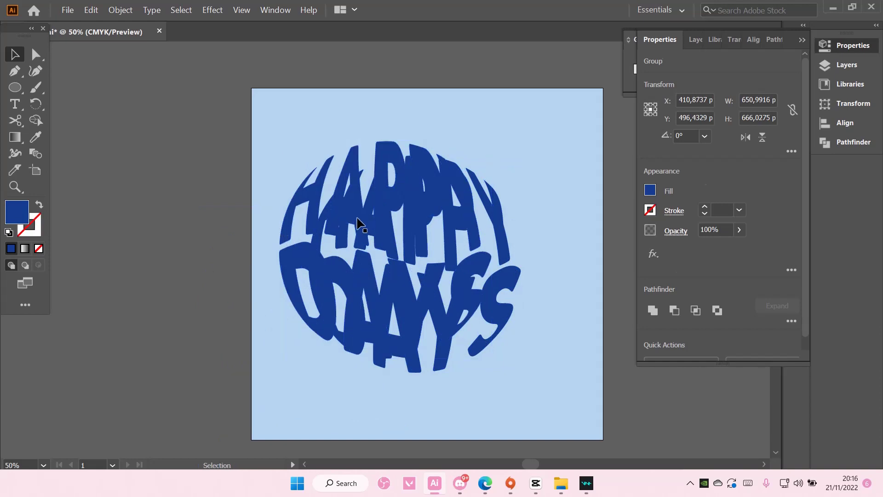
left_click_drag(375, 250, 246, 255)
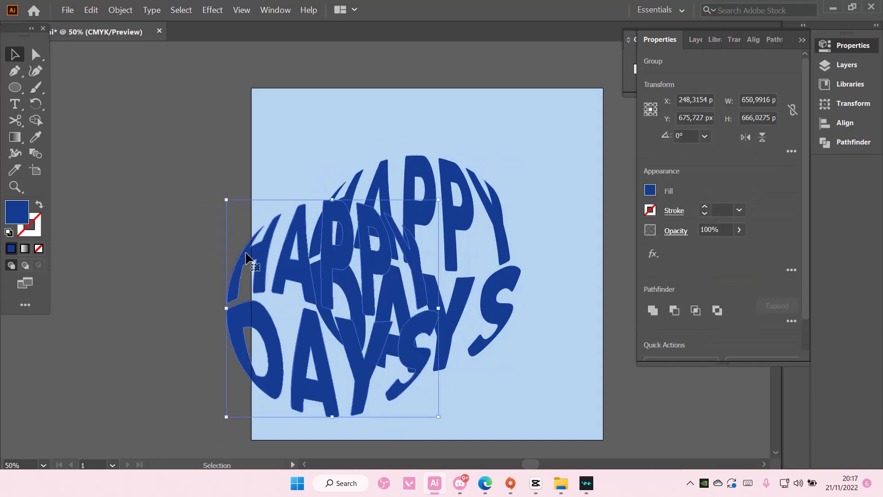
Change the fill of the lettering copy to purple, picking colour c333ff.
double_click(14, 215)
left_click_drag(292, 257, 294, 248)
left_click_drag(260, 223, 237, 208)
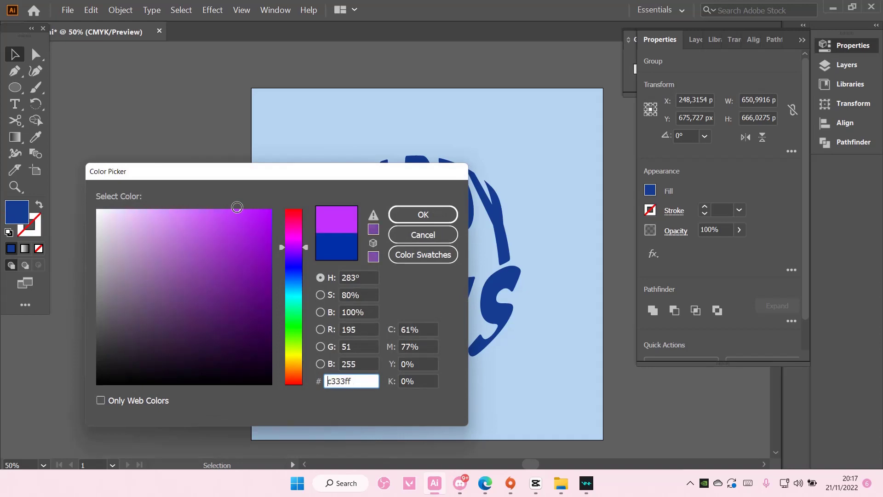
left_click(423, 214)
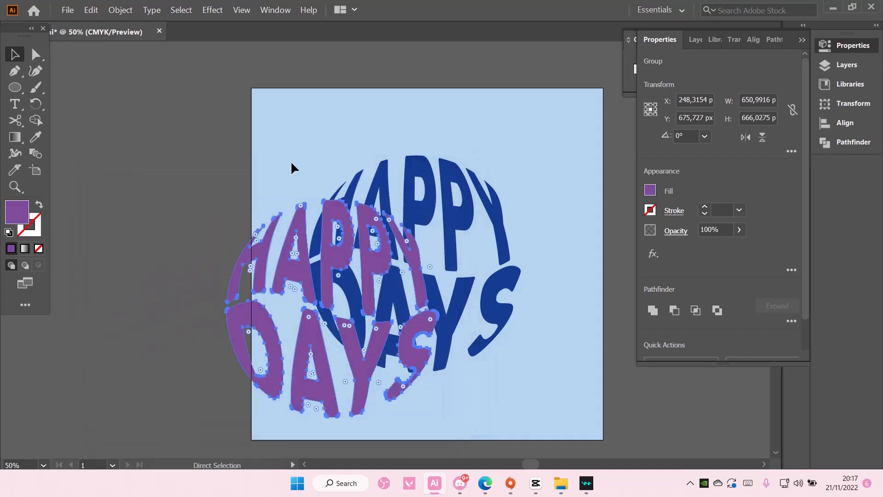
Paste a copy of the purple lettering and place it mostly outside the artboard, beside the other two.
left_click_drag(300, 225, 196, 220)
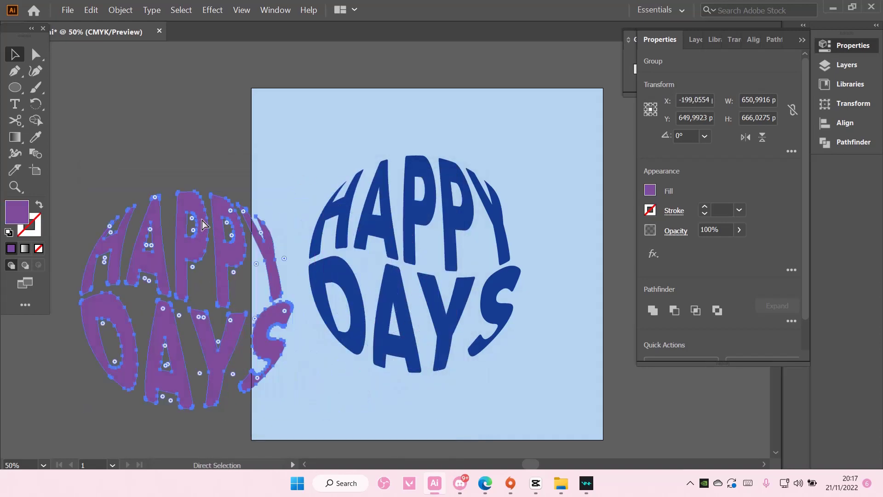
key("ctrl+z")
key("ctrl+c")
key("ctrl+v")
left_click_drag(328, 226, 124, 239)
Change the fill of the middle lettering copy to a lighter purple, picking colour d885ff.
left_click(301, 364)
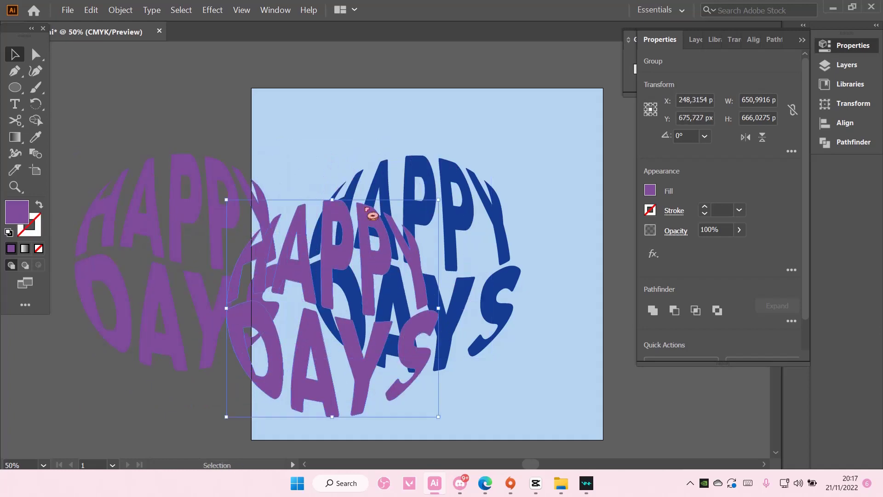
double_click(17, 212)
left_click_drag(221, 214, 182, 202)
left_click(398, 210)
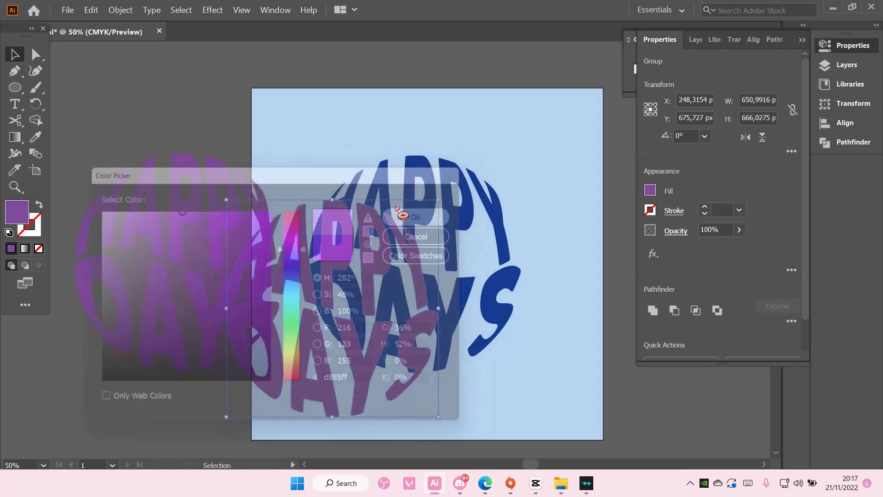
Change the fill of the outermost lettering copy to pink ffa6f5.
left_click(155, 189)
double_click(26, 210)
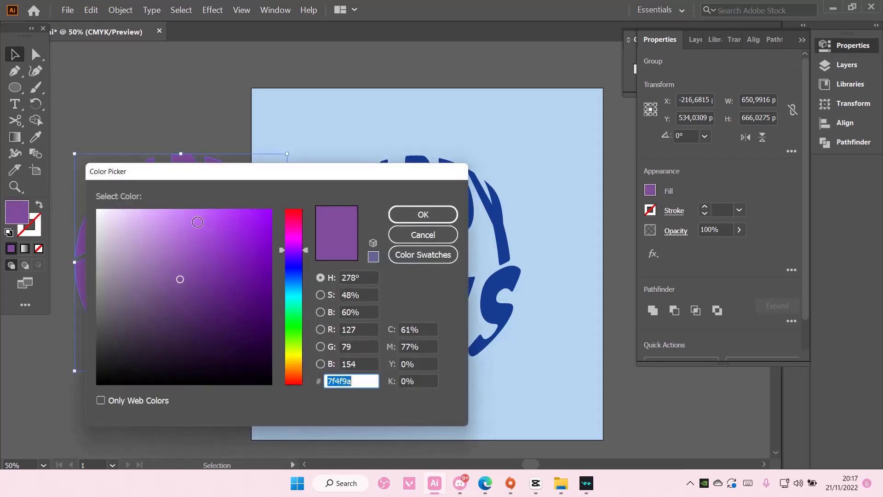
left_click_drag(295, 260, 299, 234)
left_click_drag(197, 214, 158, 193)
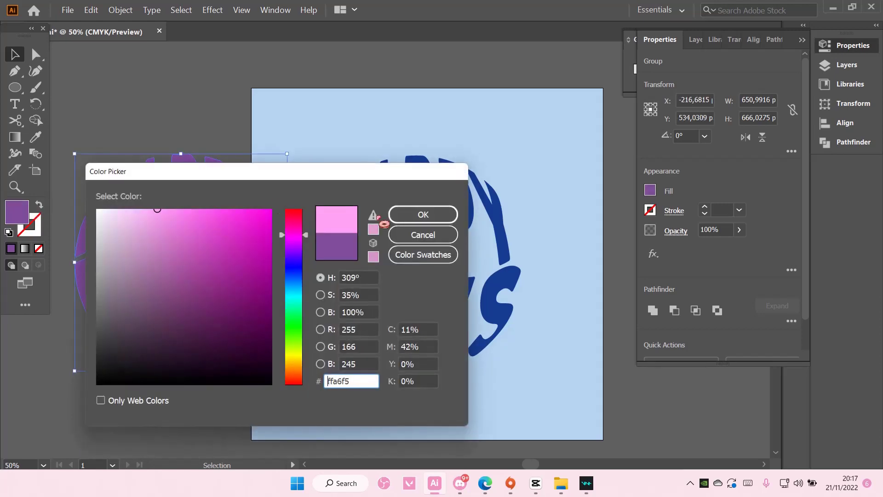
left_click(424, 221)
left_click(335, 167)
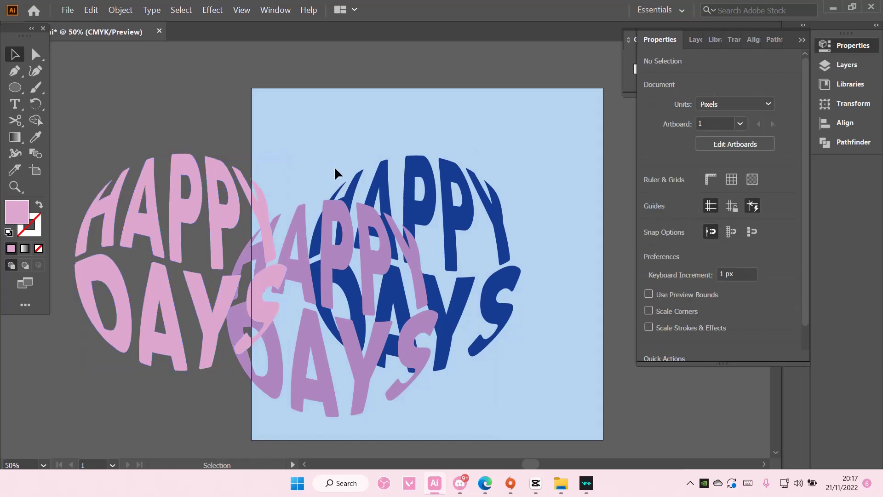
Change the fill of the pink lettering to a paler pink.
left_click(233, 198)
double_click(19, 211)
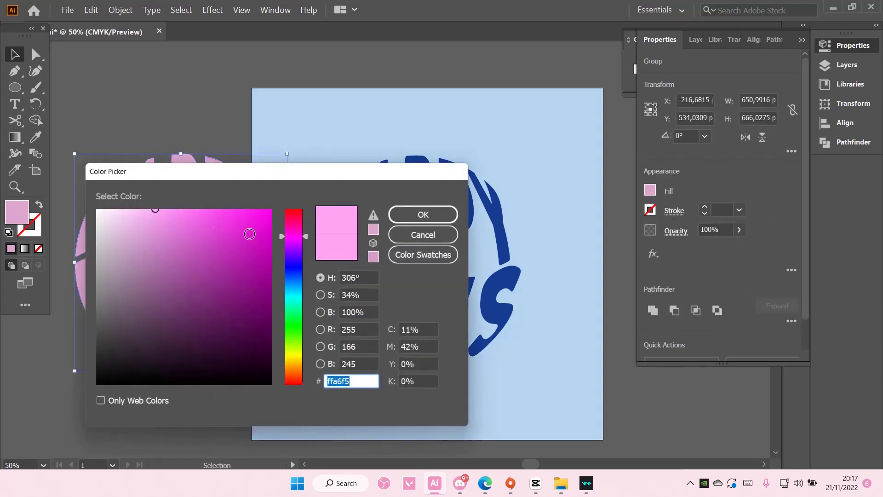
left_click_drag(150, 212, 126, 195)
left_click(402, 219)
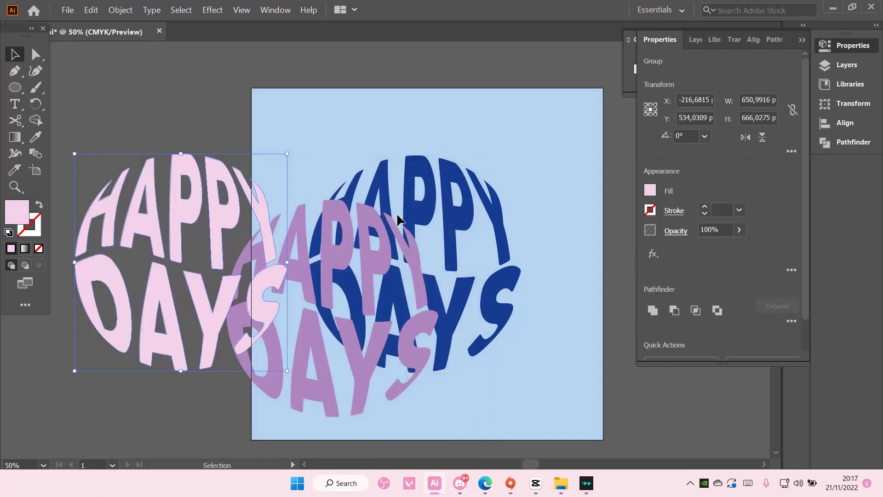
Try scaling down the blue lettering about its centre, and undo the scaling.
left_click(400, 236)
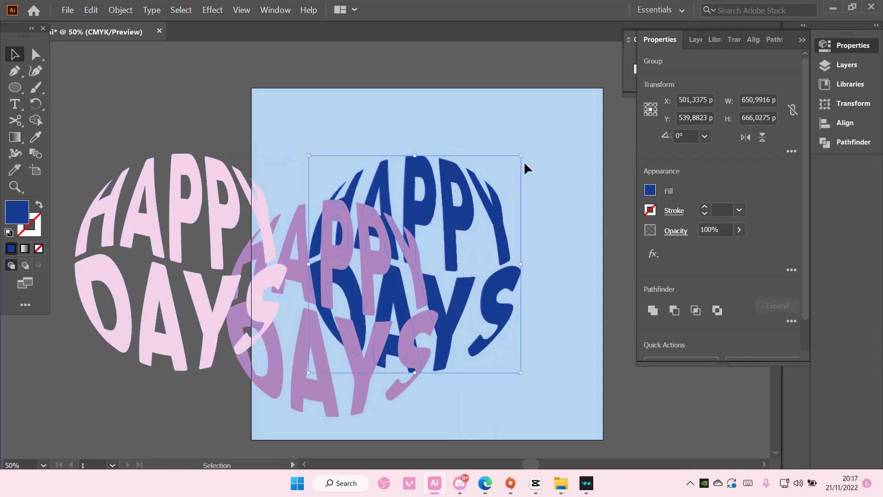
left_click_drag(520, 156, 484, 204)
key("ctrl+z")
Try placing the purple lettering over the blue one and shrinking it, and undo these edits along with the paler pink fill.
left_click_drag(349, 220, 423, 178)
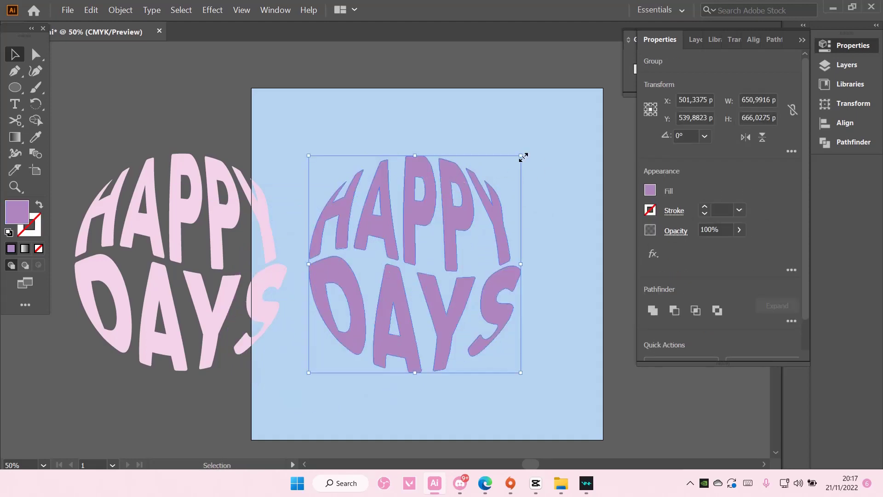
left_click_drag(524, 158, 493, 187)
key("ctrl+z")
key("ctrl+z")
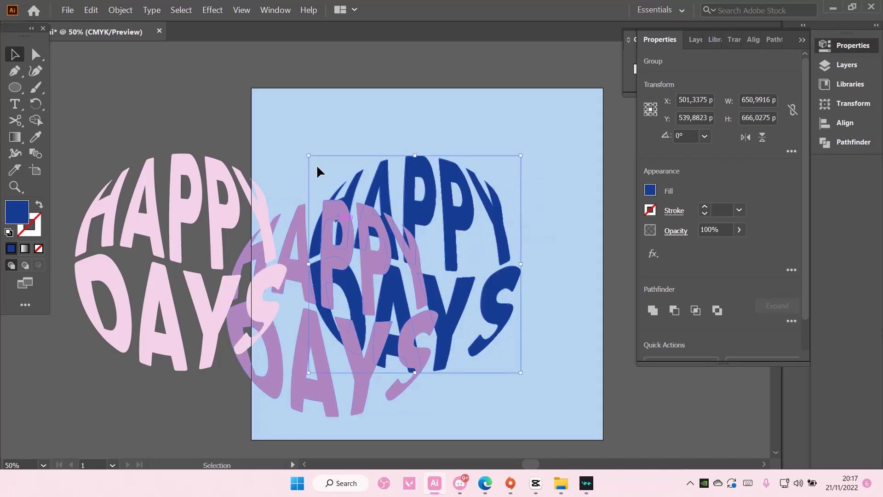
key("ctrl+z")
Align the purple lettering exactly over the blue lettering and cut it to the clipboard.
left_click(300, 156)
left_click(326, 225)
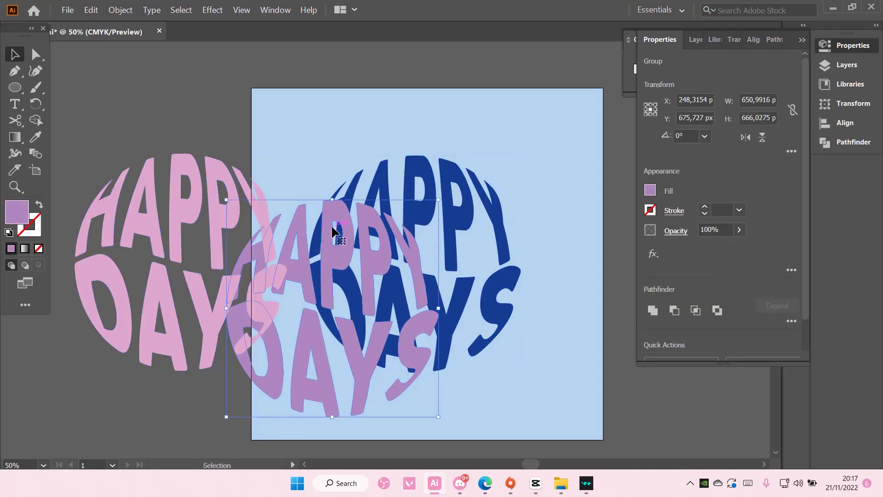
left_click_drag(337, 227, 387, 209)
left_click_drag(385, 331, 458, 292)
key("ctrl+x")
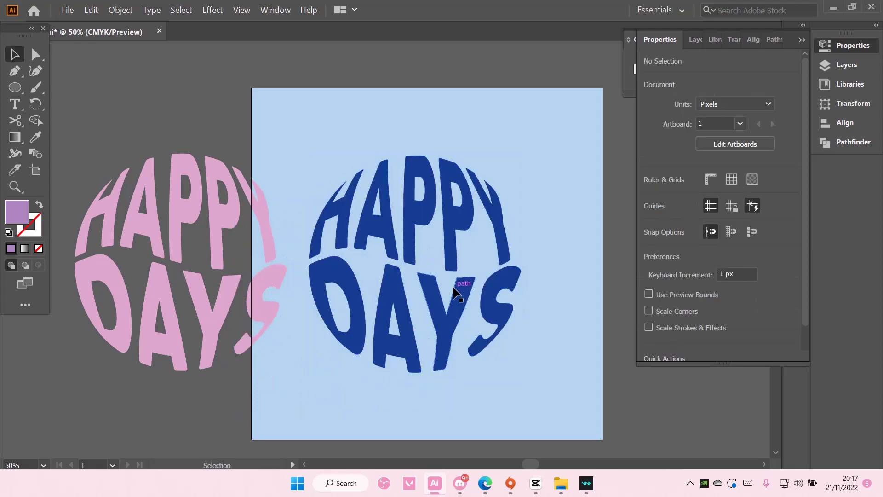
Scale the blue lettering about its centre to about 190 by 194 px, and paste the cut purple lettering in front.
left_click(455, 292)
left_click_drag(520, 153, 455, 233)
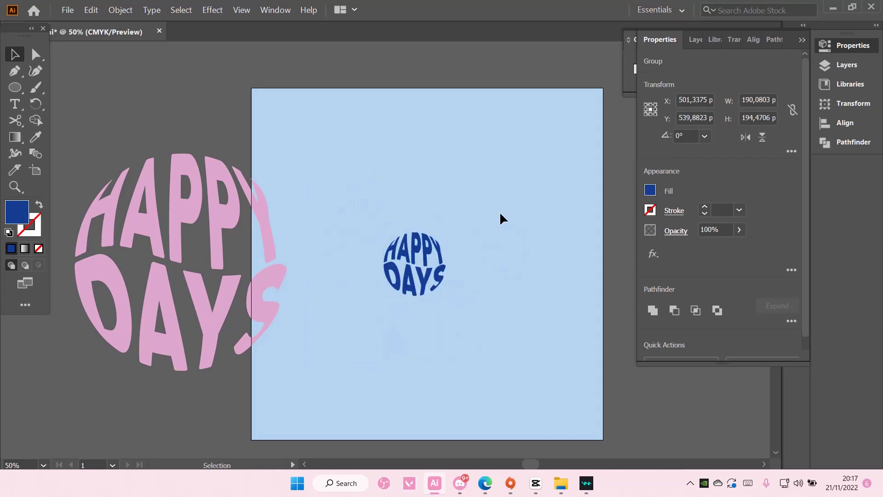
key("ctrl+f")
left_click(530, 210)
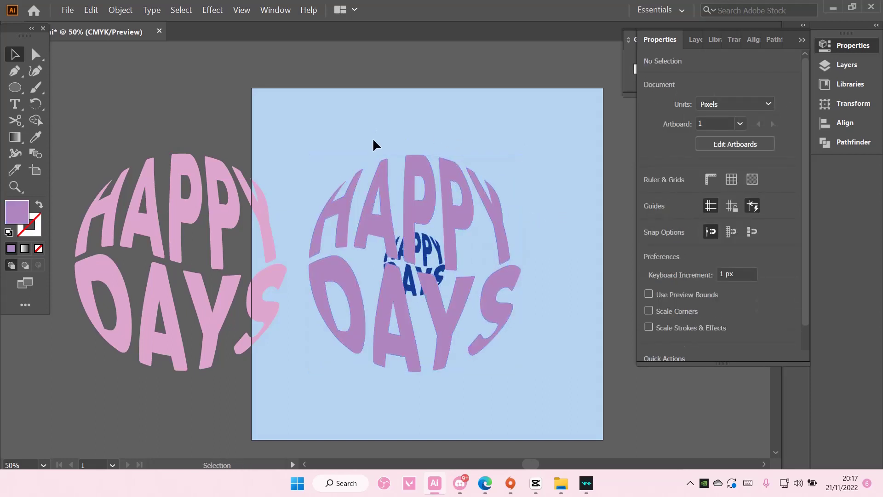
Select the large purple and small blue lettering together and make a blend between them.
left_click_drag(496, 344, 497, 345)
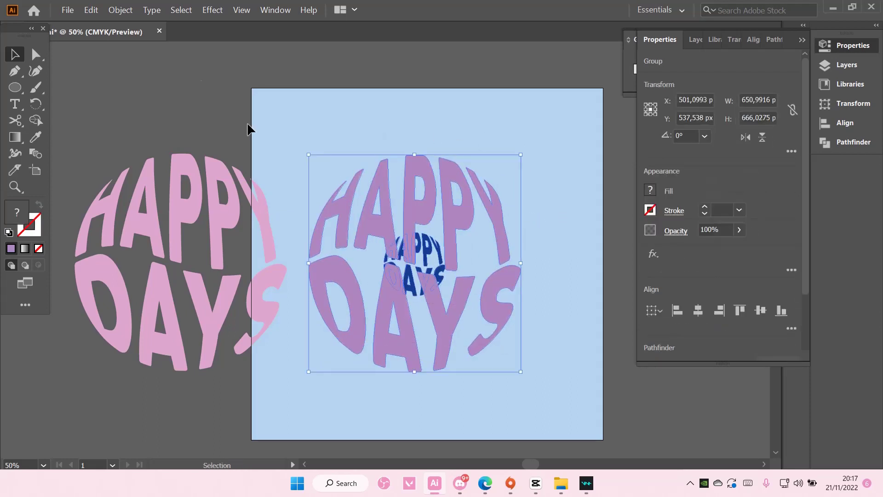
left_click_drag(360, 118, 524, 374)
left_click(120, 10)
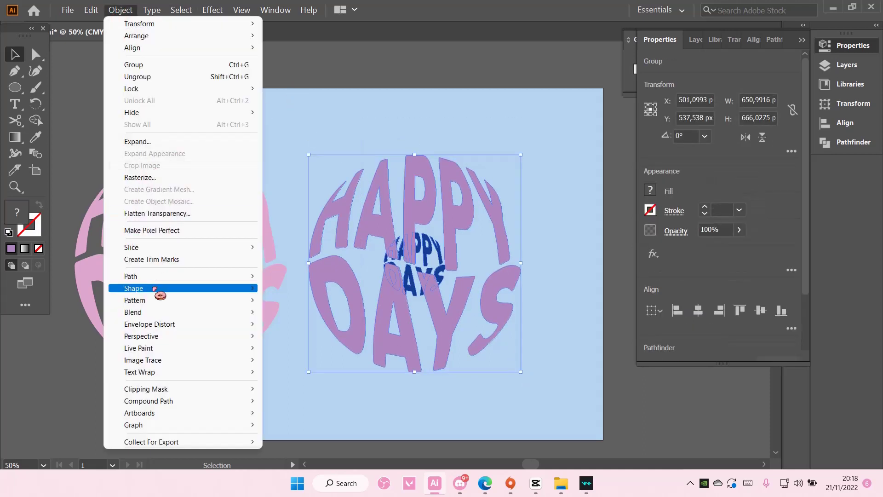
mouse_move(155, 314)
left_click(294, 314)
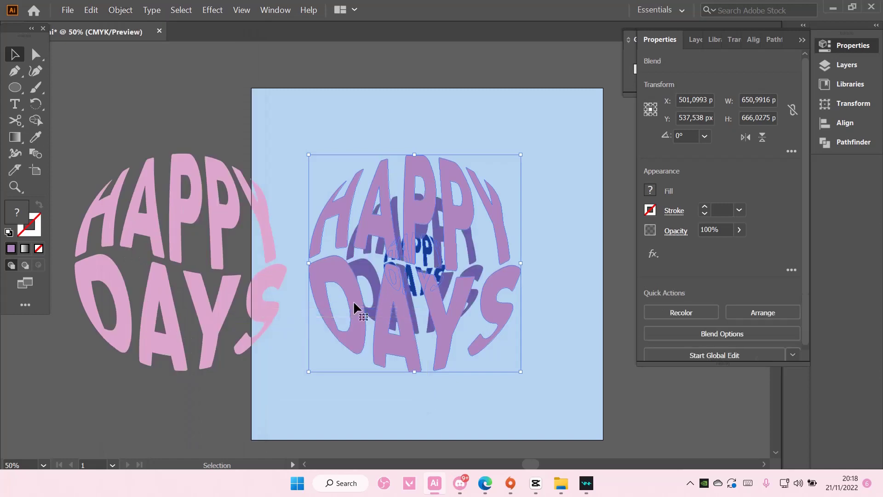
Set the blend's spacing to 1000 specified steps with the orientation aligned to the path, and turn on the preview.
right_click(418, 193)
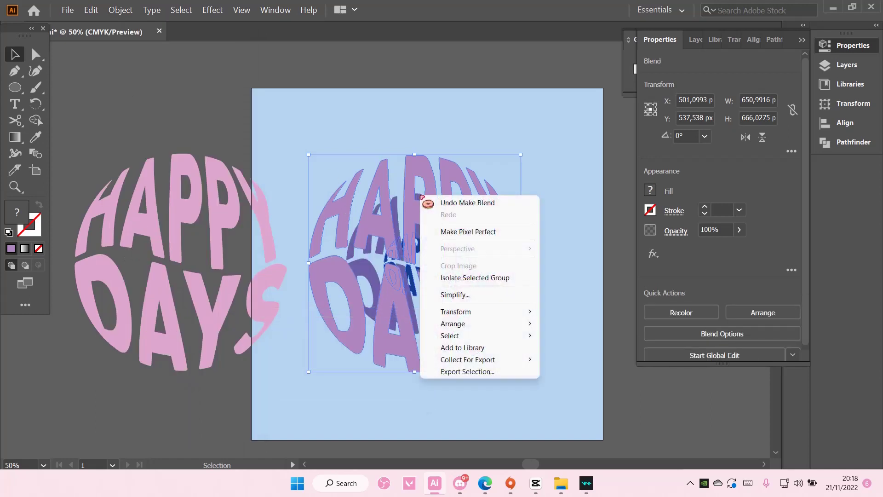
left_click(121, 11)
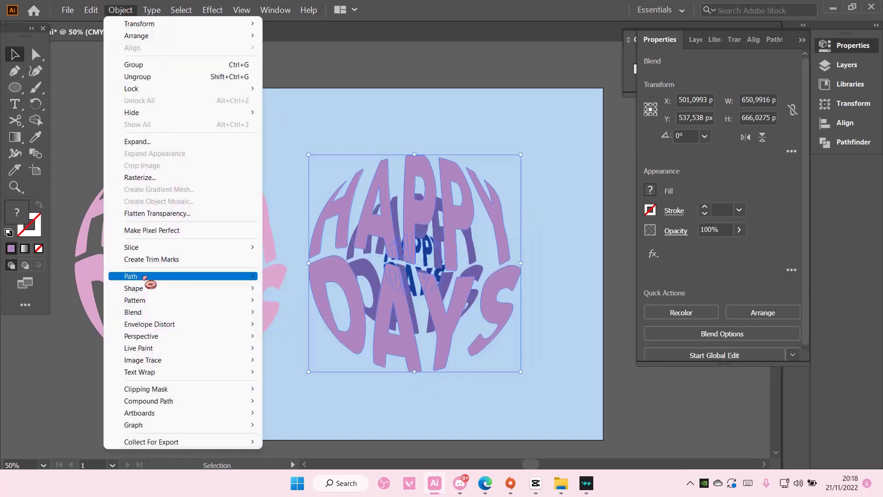
mouse_move(173, 311)
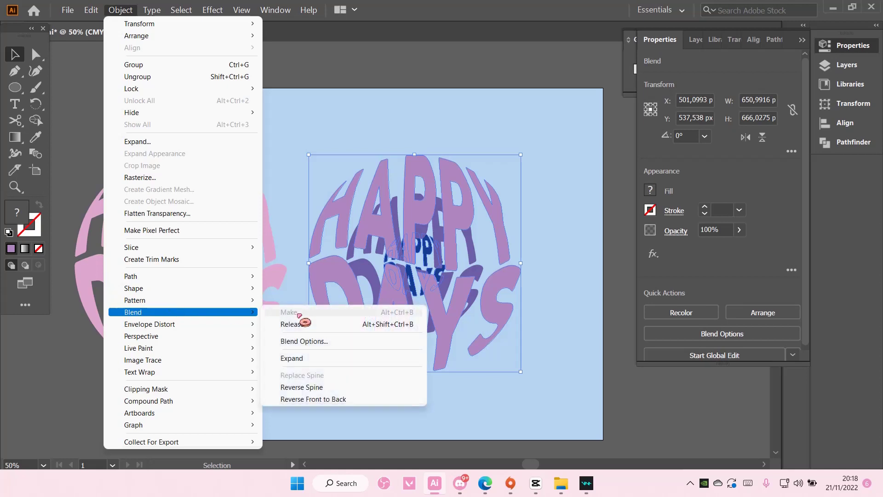
left_click(304, 339)
left_click_drag(445, 274, 701, 264)
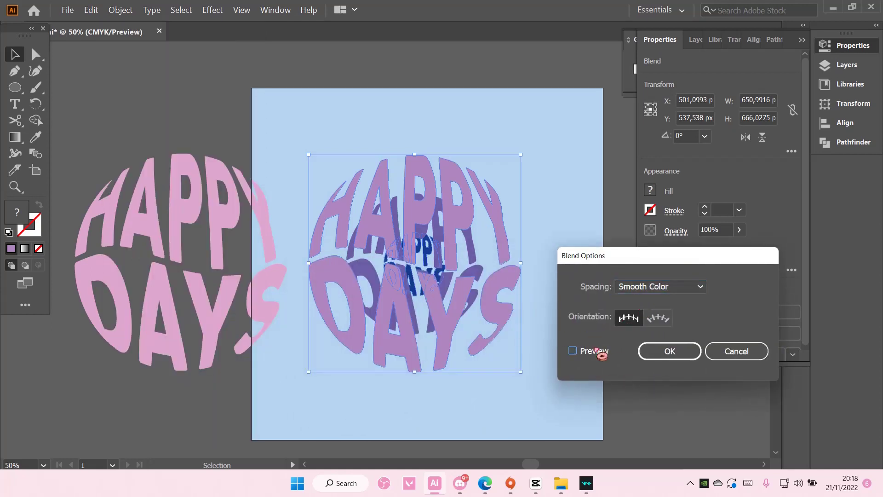
left_click(572, 351)
left_click(660, 286)
left_click(666, 318)
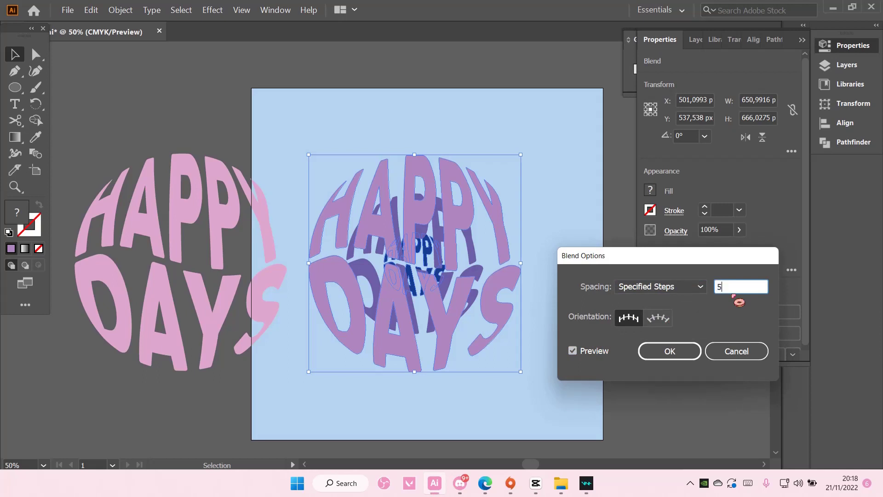
left_click(658, 322)
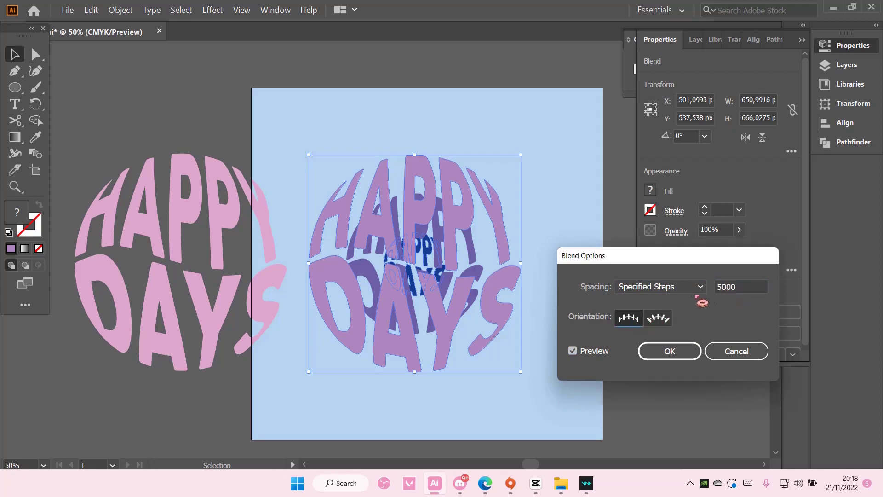
left_click(680, 353)
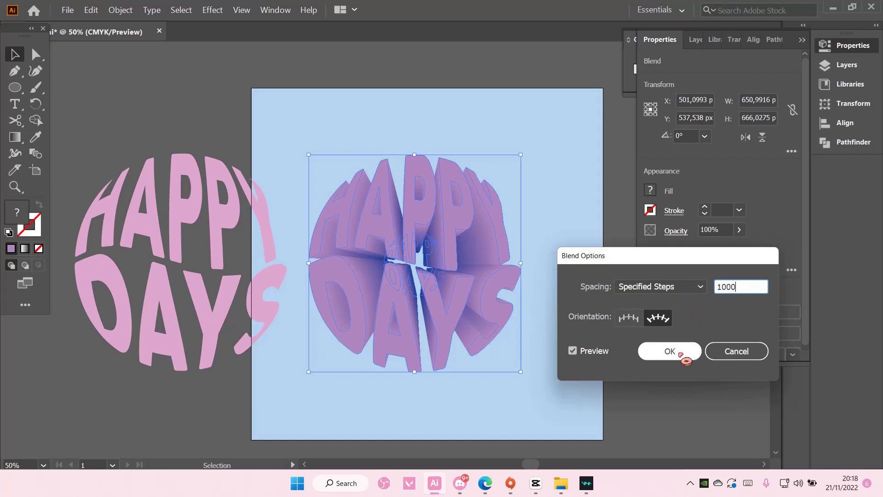
left_click(640, 322)
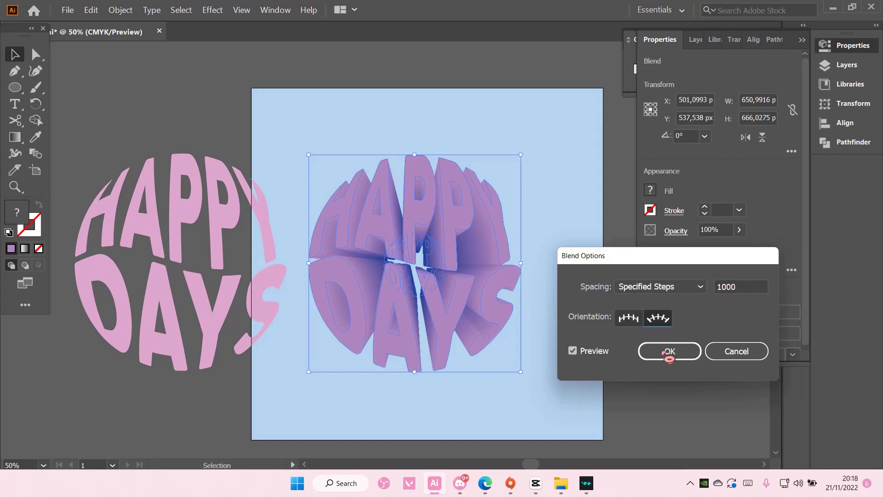
left_click(664, 350)
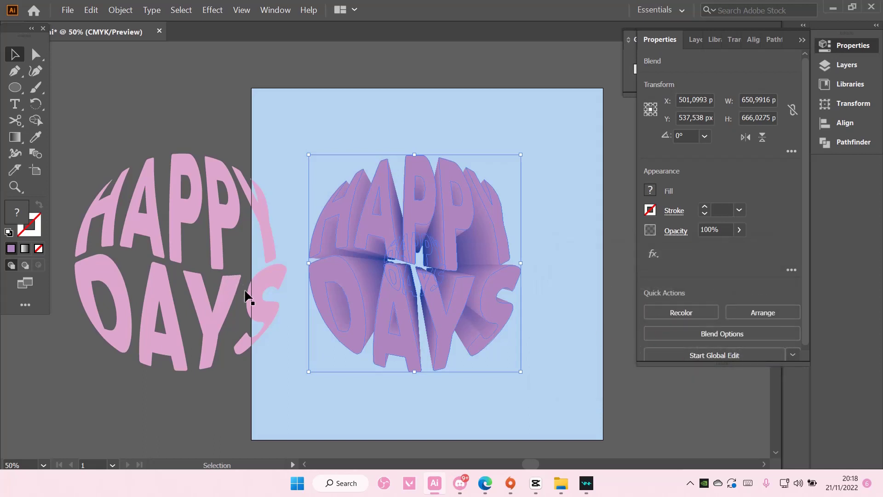
Recolour the separate pink HAPPY DAYS lettering beside the artboard with the pale pink fill ffe6f8.
left_click(221, 284)
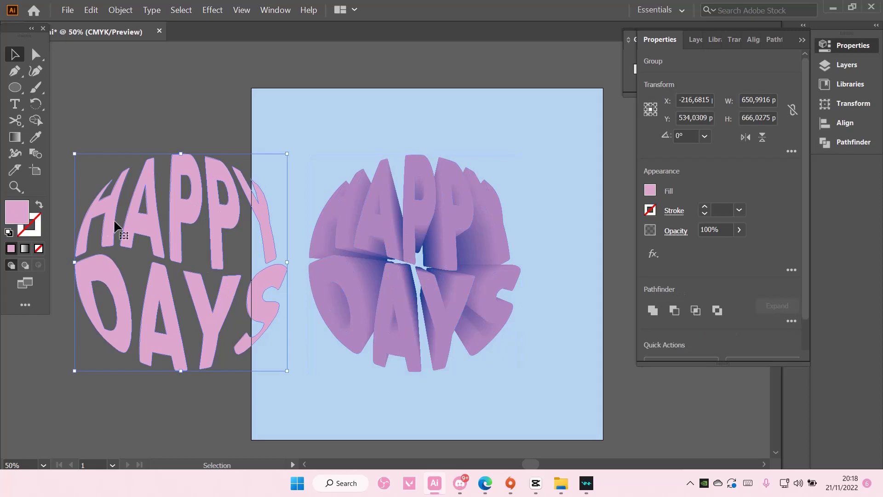
double_click(19, 212)
left_click_drag(127, 206, 114, 198)
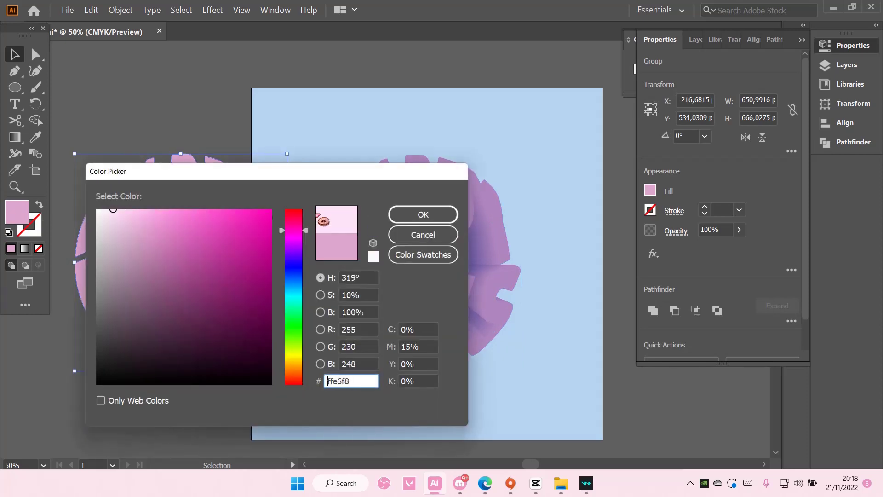
left_click(413, 221)
Move the pale pink lettering over the purple blend, then cut it and paste it in front.
left_click_drag(234, 221, 463, 220)
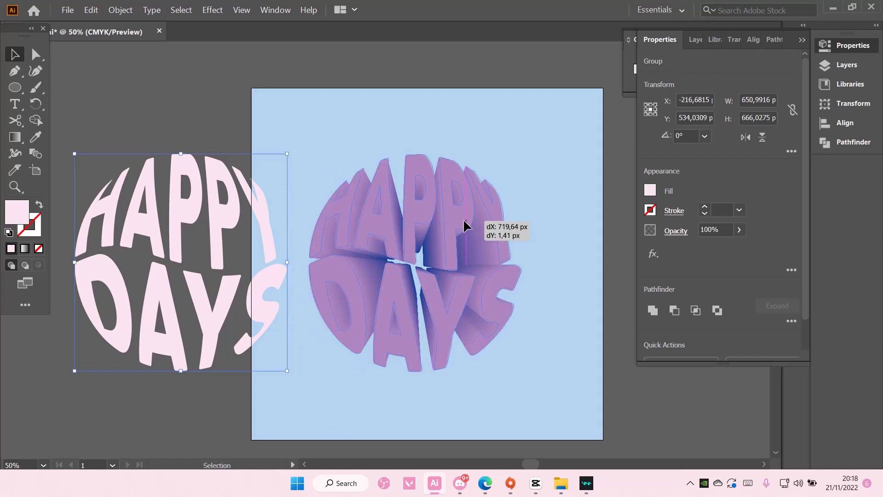
key("ctrl")
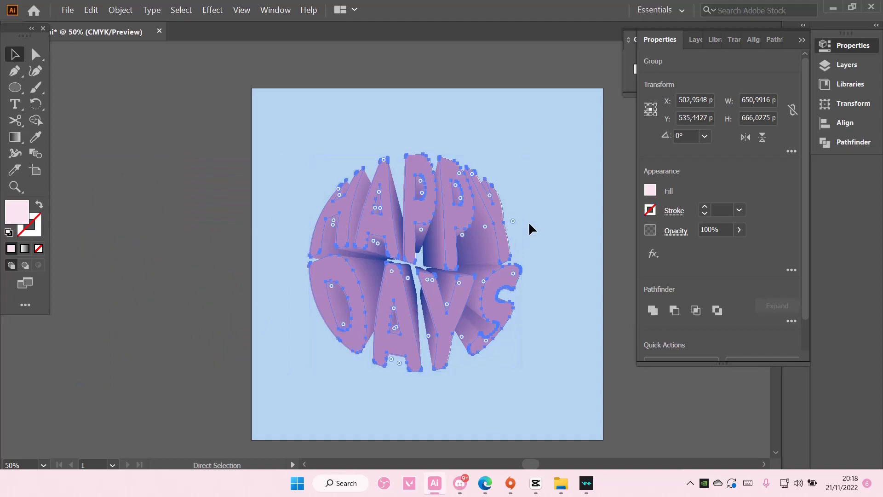
key("ctrl+x")
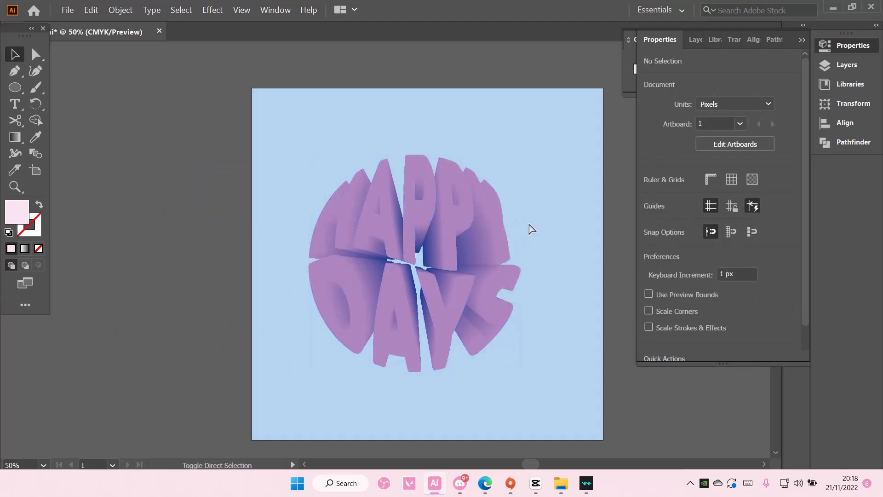
key("ctrl+f")
left_click(529, 225)
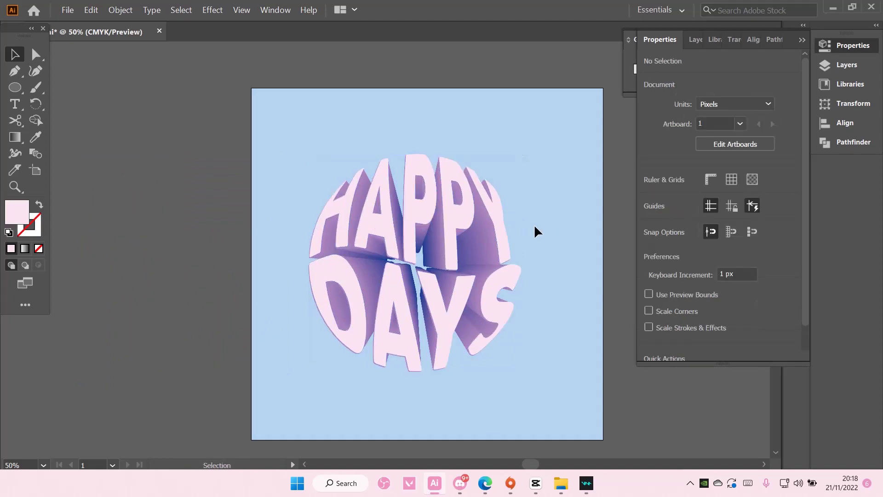
Nudge the pale pink lettering 2 px to the left to line it up with the blend.
left_click(498, 243)
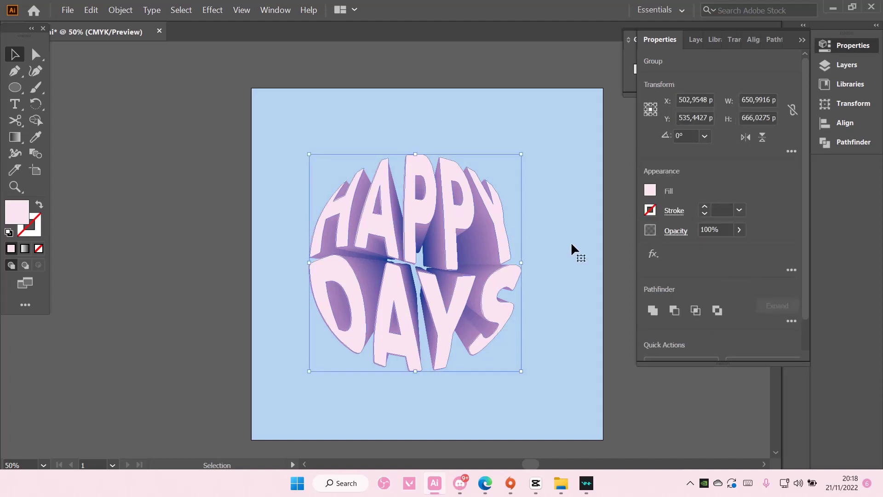
key("Left")
key("Left")
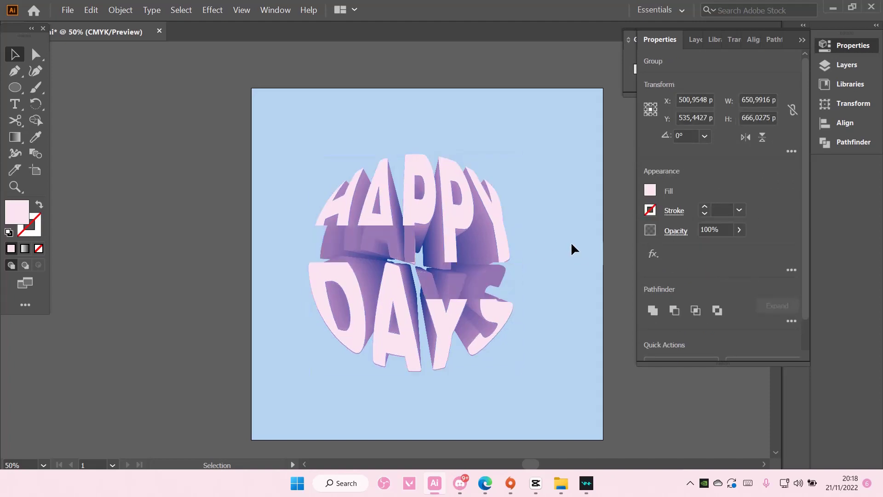
left_click(568, 244)
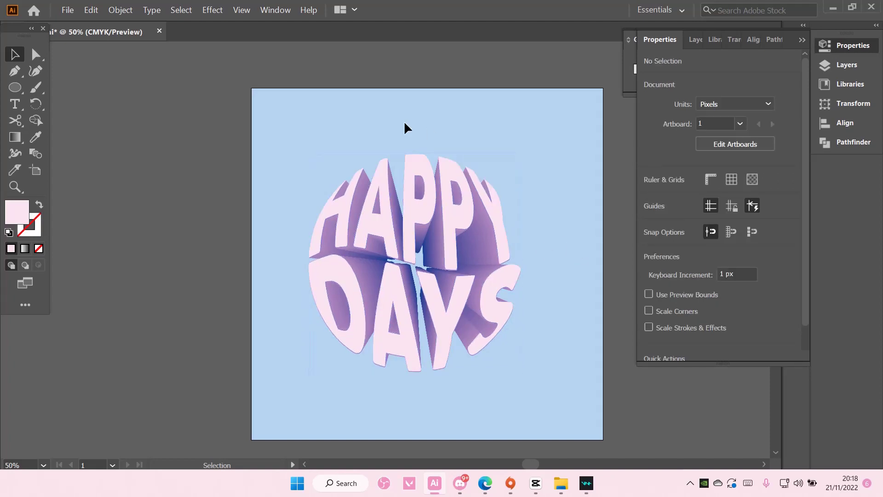
Select the pale pink lettering and the blend together and group them.
left_click_drag(386, 122, 547, 397)
right_click(493, 295)
left_click(533, 211)
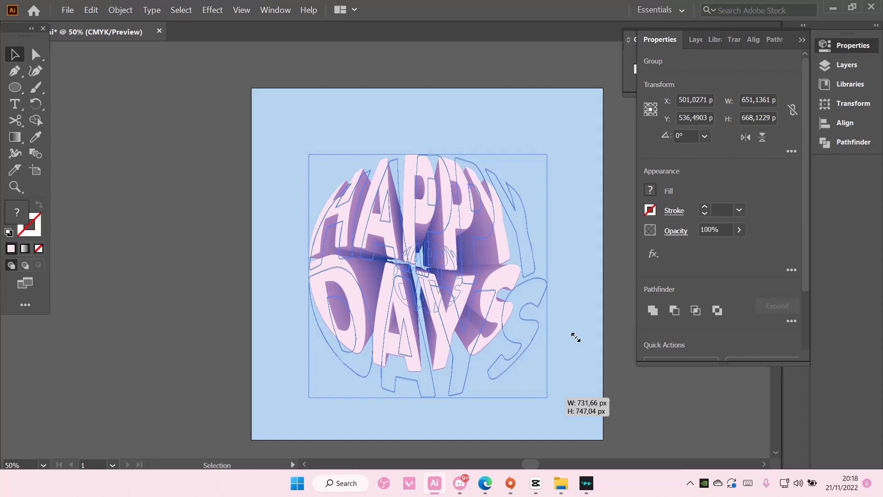
Enlarge the grouped design proportionally to about 732 by 747 px and move it up to the artboard's vertical centre.
left_click(567, 323)
left_click_drag(521, 326, 521, 318)
left_click(627, 392)
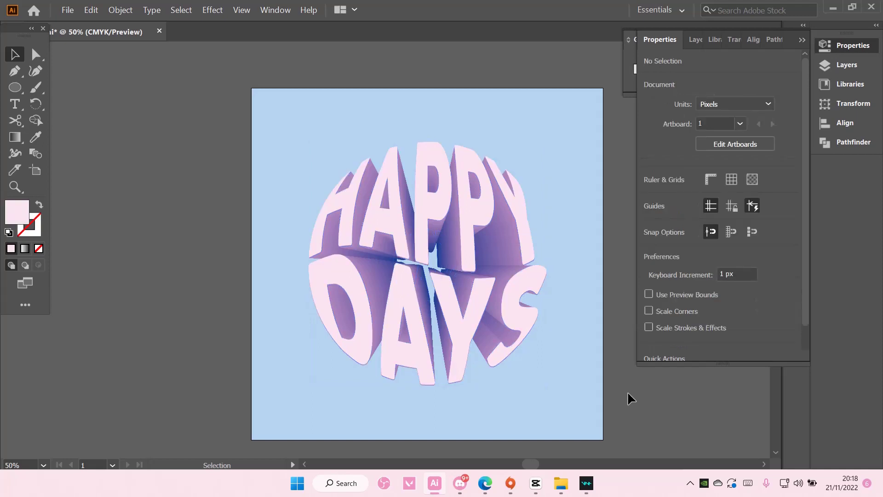